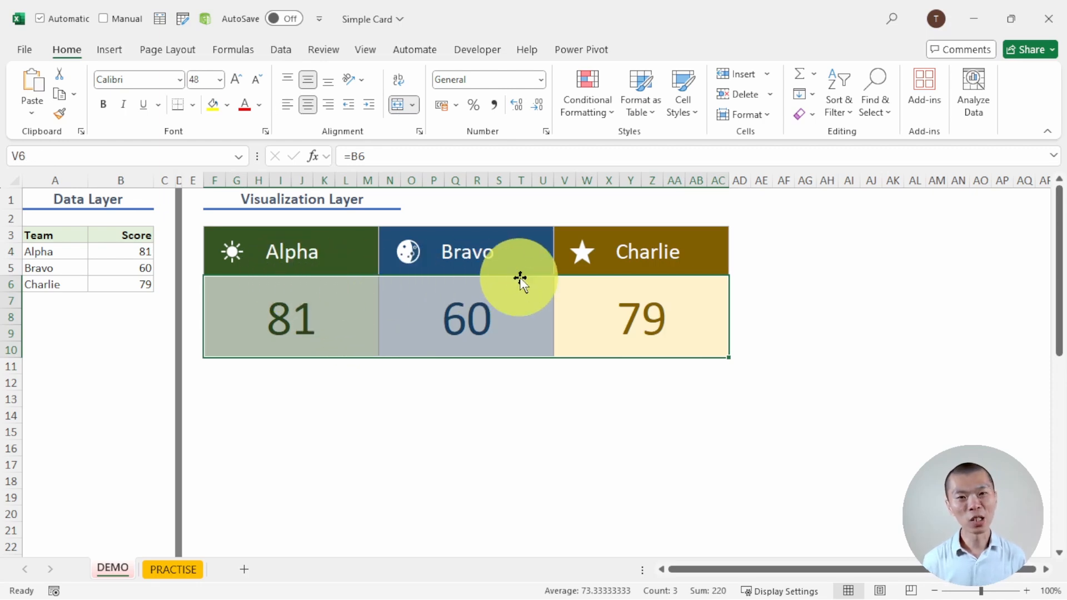
- Change Alpha's score in cell B4 to 44 to test the linked card
{"action": "left_click", "coordinate": [125, 255]}
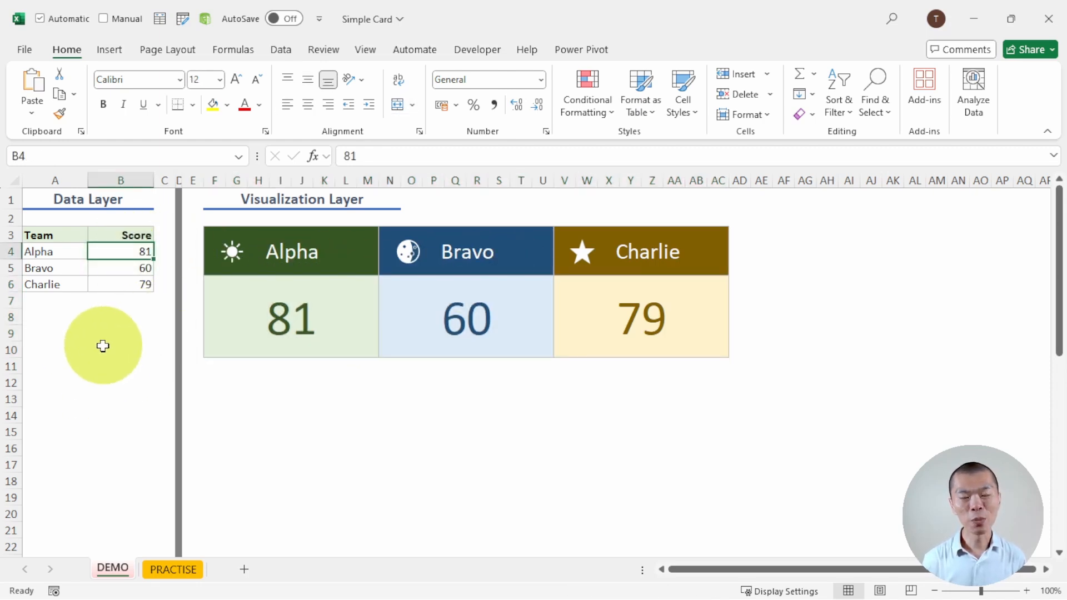
{"action": "type", "text": "4"}
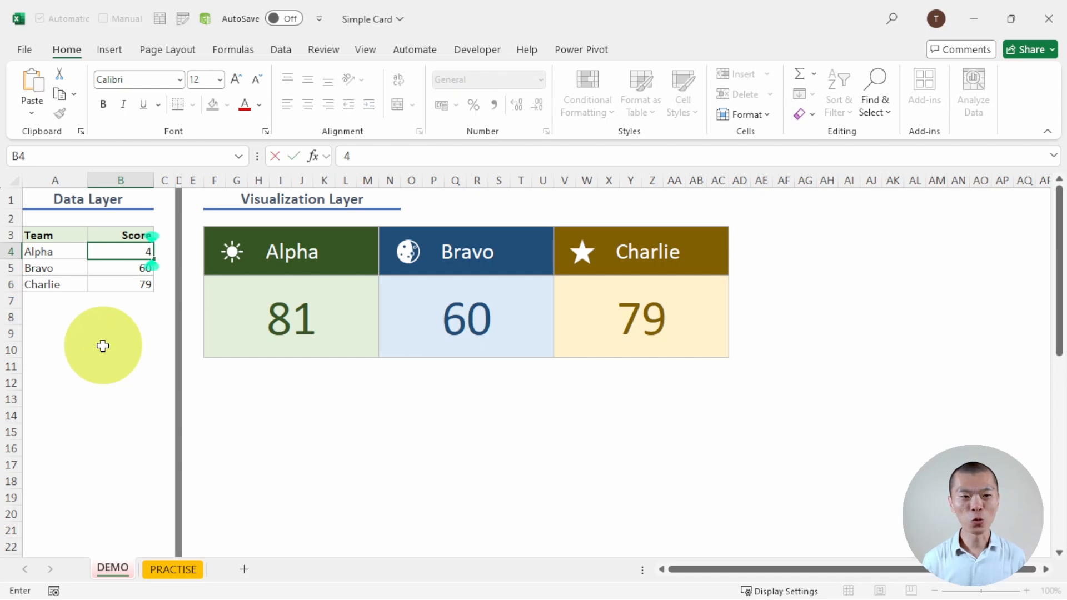
{"action": "type", "text": "4"}
{"action": "key", "text": "ctrl+Return"}
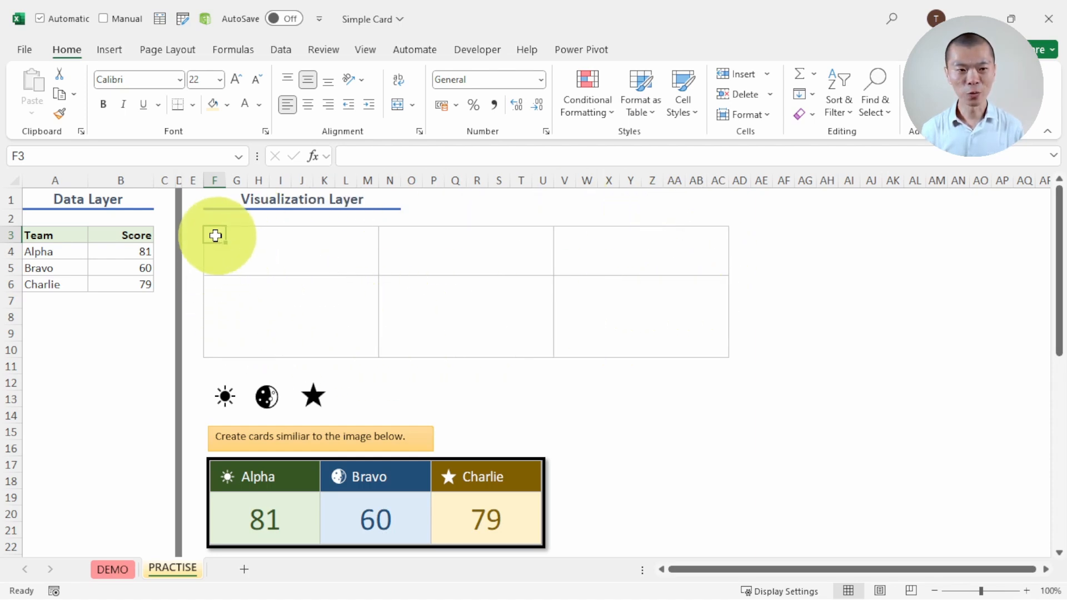
- Merge and center F3:M5 for the first card's header and F6:M10 for its score area
{"action": "left_click_drag", "start_coordinate": [215, 236], "coordinate": [359, 261]}
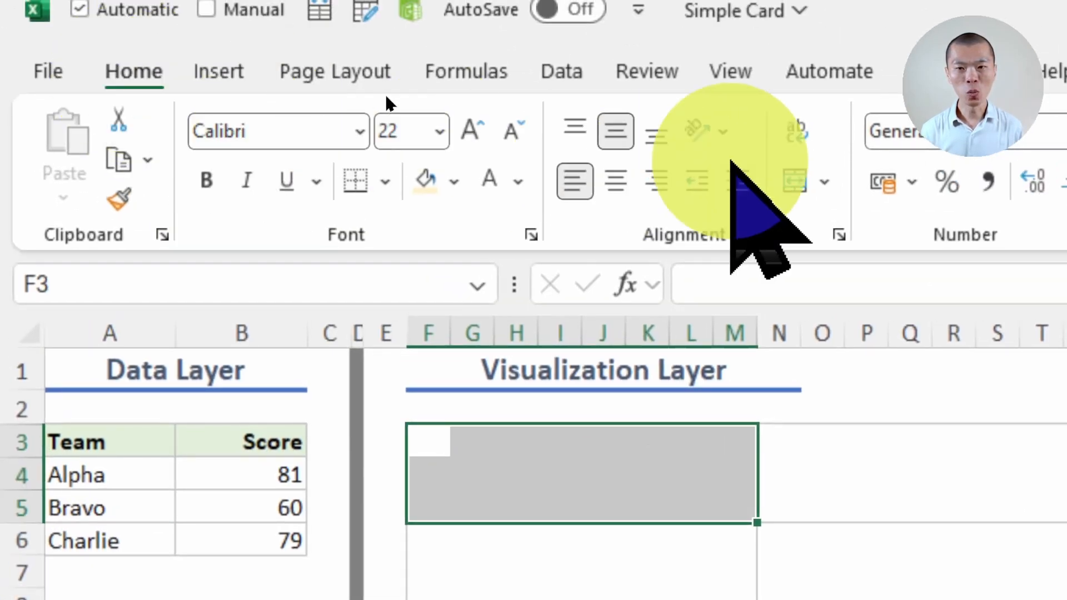
{"action": "left_click", "coordinate": [795, 181]}
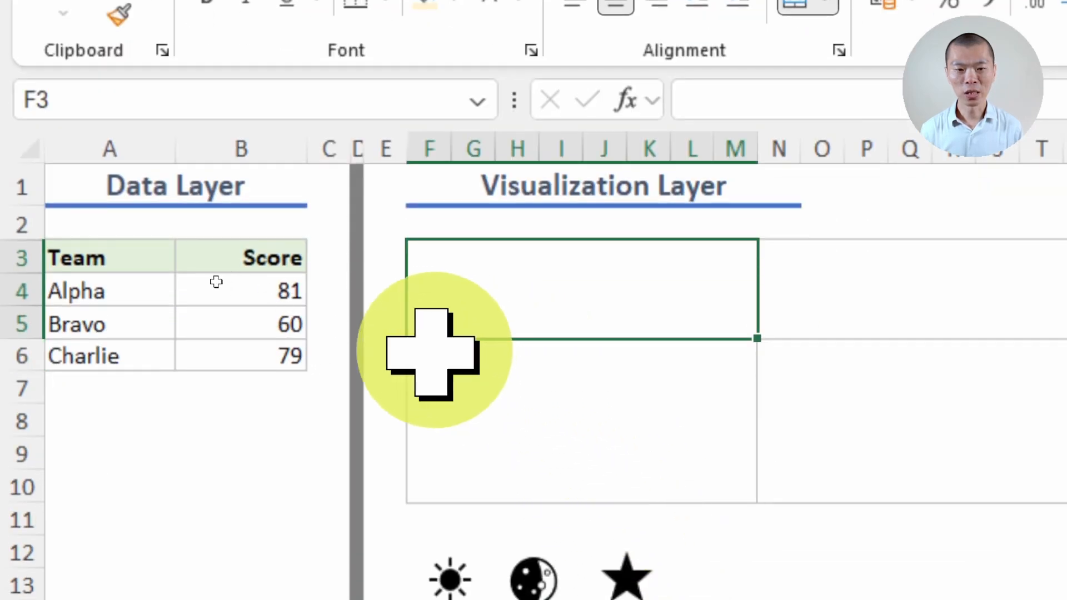
{"action": "left_click_drag", "start_coordinate": [432, 354], "coordinate": [728, 489]}
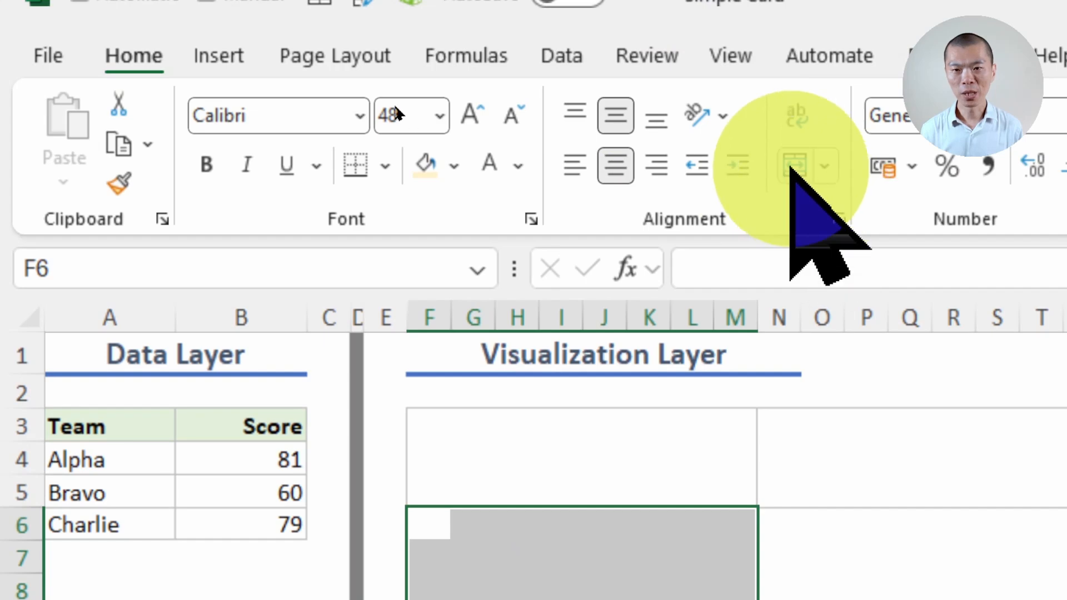
{"action": "left_click", "coordinate": [795, 165]}
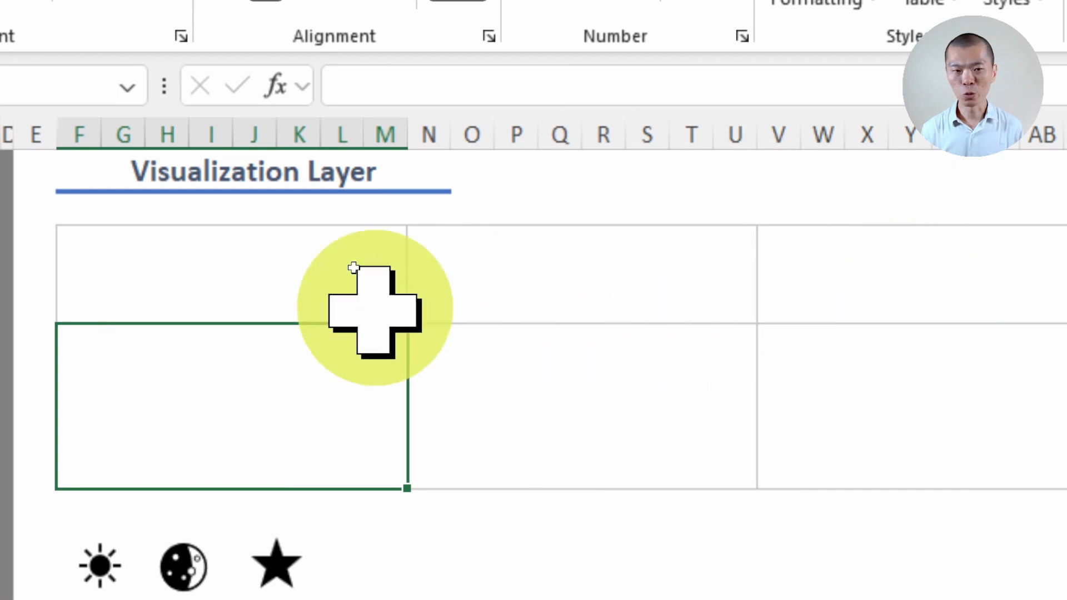
- Copy the merged card block F3:M10 into the second and third card areas, starting at N3 and V3
{"action": "left_click_drag", "start_coordinate": [306, 243], "coordinate": [267, 383]}
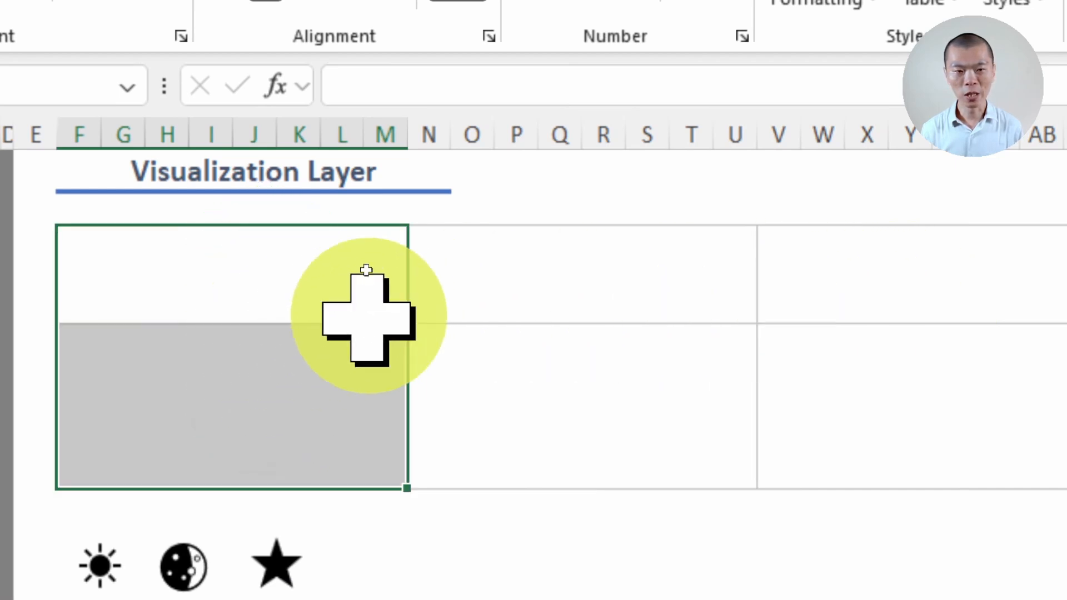
{"action": "key", "text": "ctrl+c"}
{"action": "left_click", "coordinate": [428, 240]}
{"action": "key", "text": "ctrl+v"}
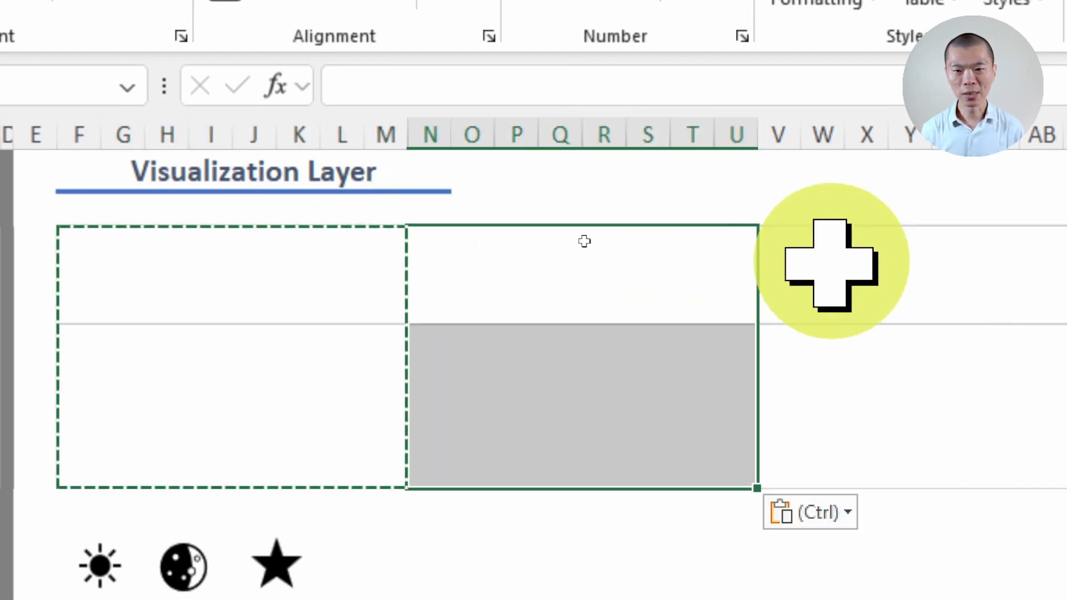
{"action": "left_click", "coordinate": [784, 240]}
{"action": "key", "text": "ctrl+v"}
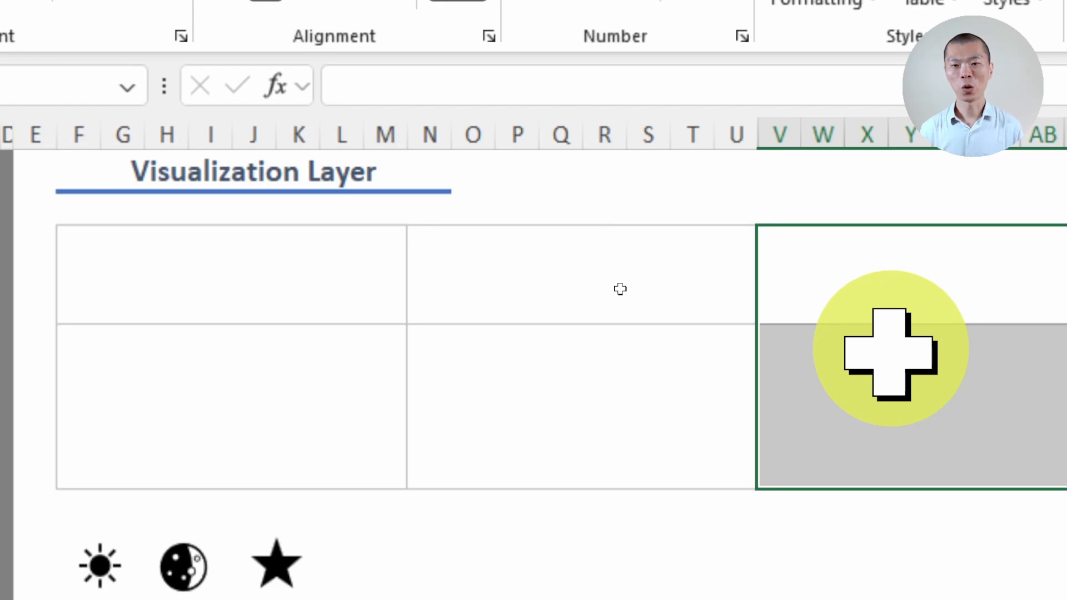
- Check the merged header and score cells of all three cards
{"action": "left_click", "coordinate": [278, 261]}
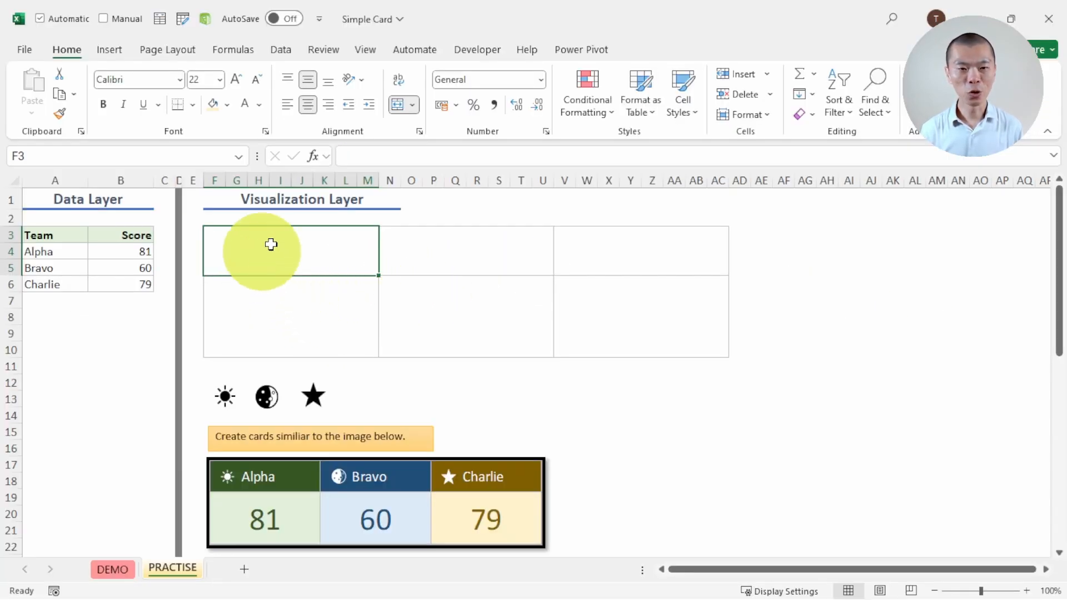
{"action": "left_click", "coordinate": [495, 253]}
{"action": "left_click", "coordinate": [614, 252]}
{"action": "left_click", "coordinate": [606, 304]}
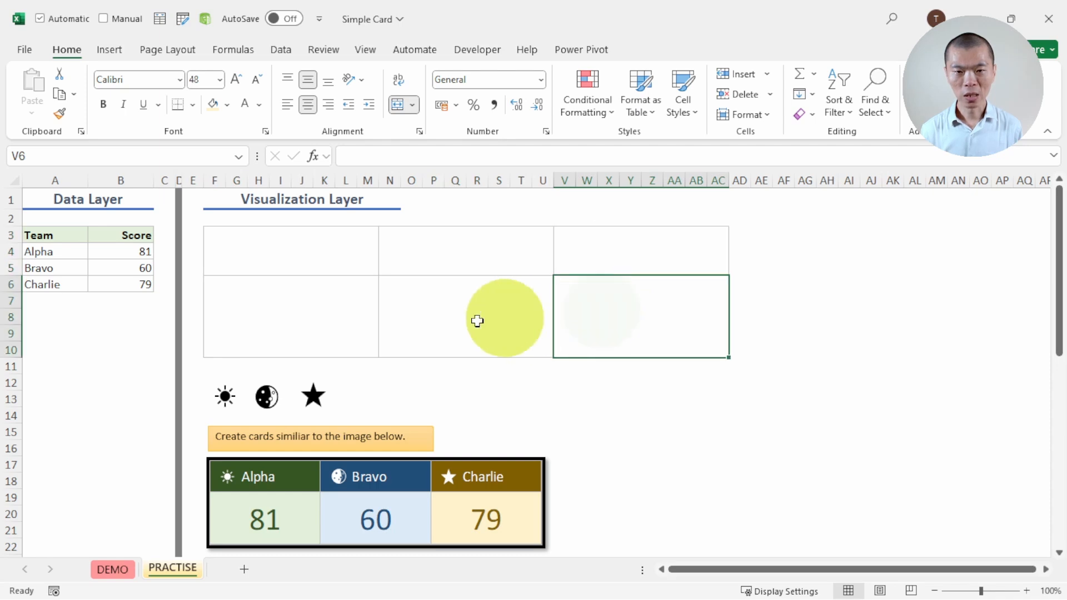
{"action": "left_click", "coordinate": [478, 318]}
{"action": "left_click", "coordinate": [328, 314]}
- Link the first card to Alpha's data with =A4 in header cell F3 and =B4 in score cell F6
{"action": "left_click", "coordinate": [312, 253]}
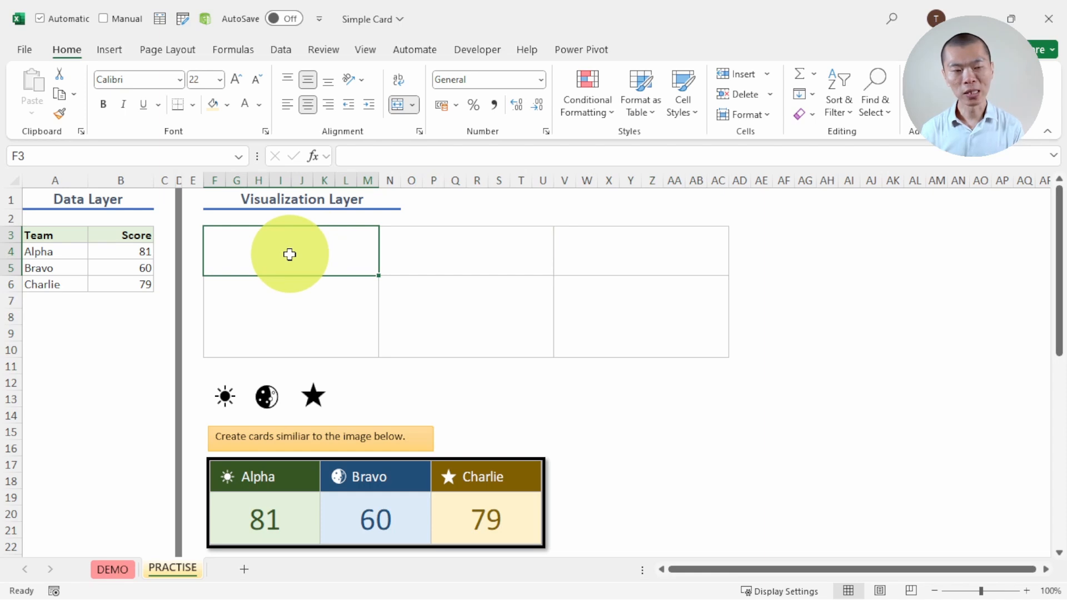
{"action": "type", "text": "="}
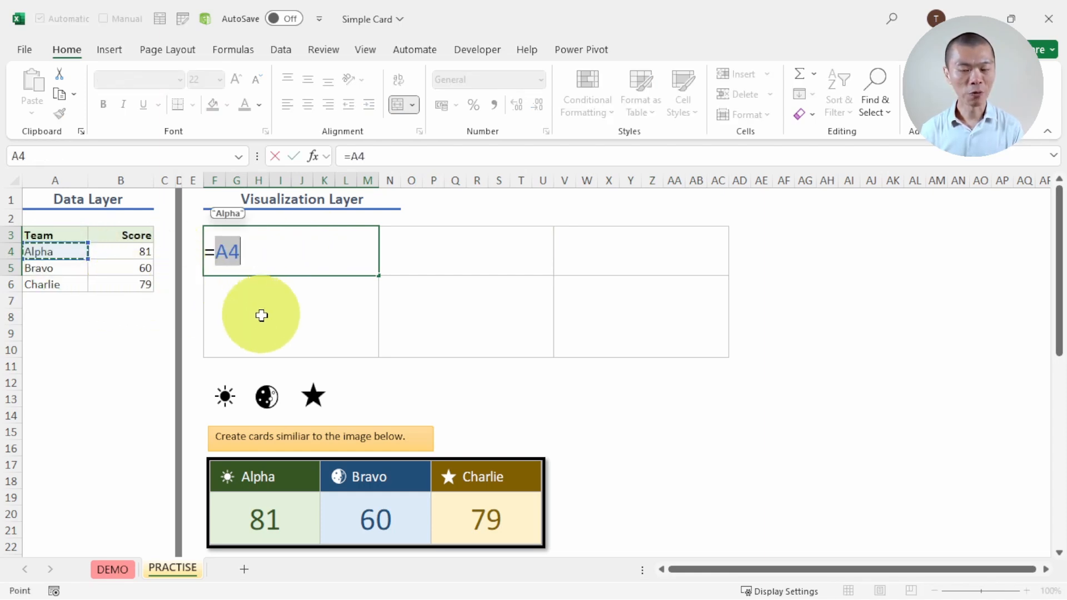
{"action": "key", "text": "Return"}
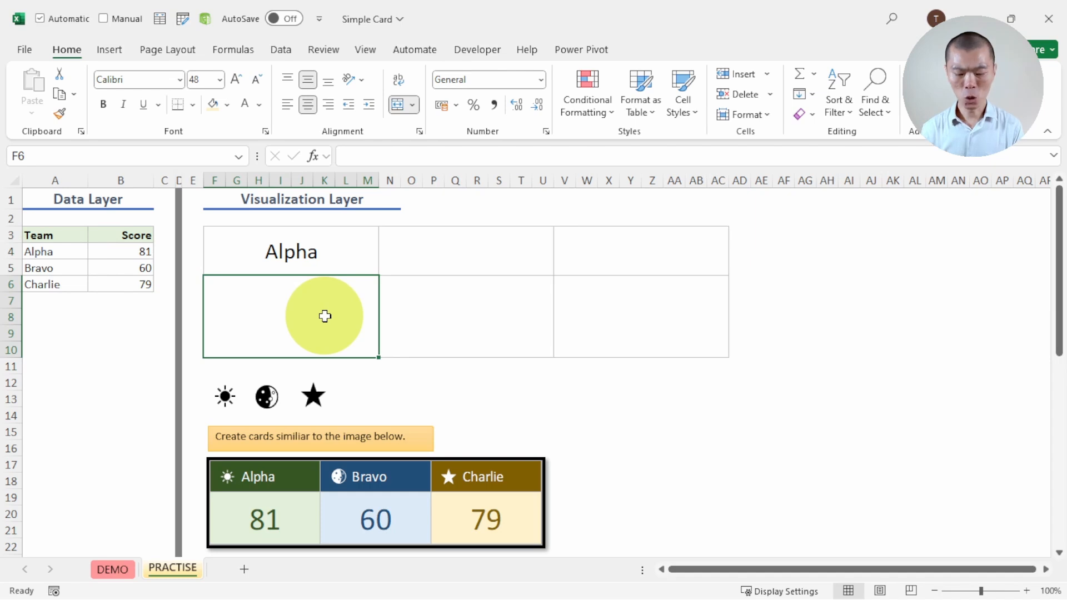
{"action": "type", "text": "="}
{"action": "left_click", "coordinate": [110, 253]}
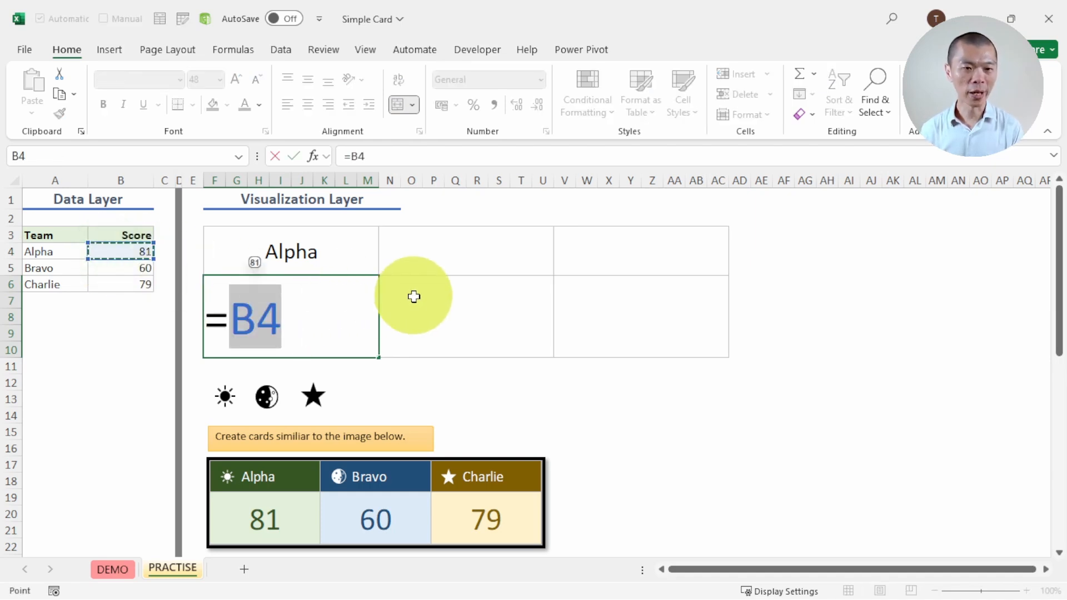
{"action": "key", "text": "Return"}
- Link the second card to Bravo's data with =A5 in header cell N3 and =B5 in score cell N6
{"action": "left_click", "coordinate": [451, 247]}
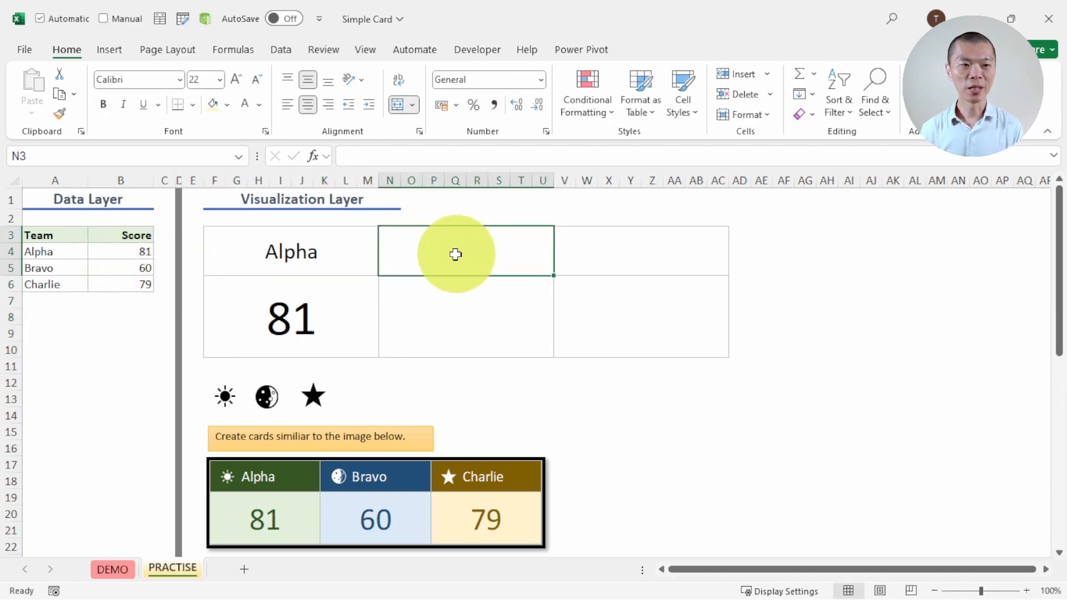
{"action": "type", "text": "="}
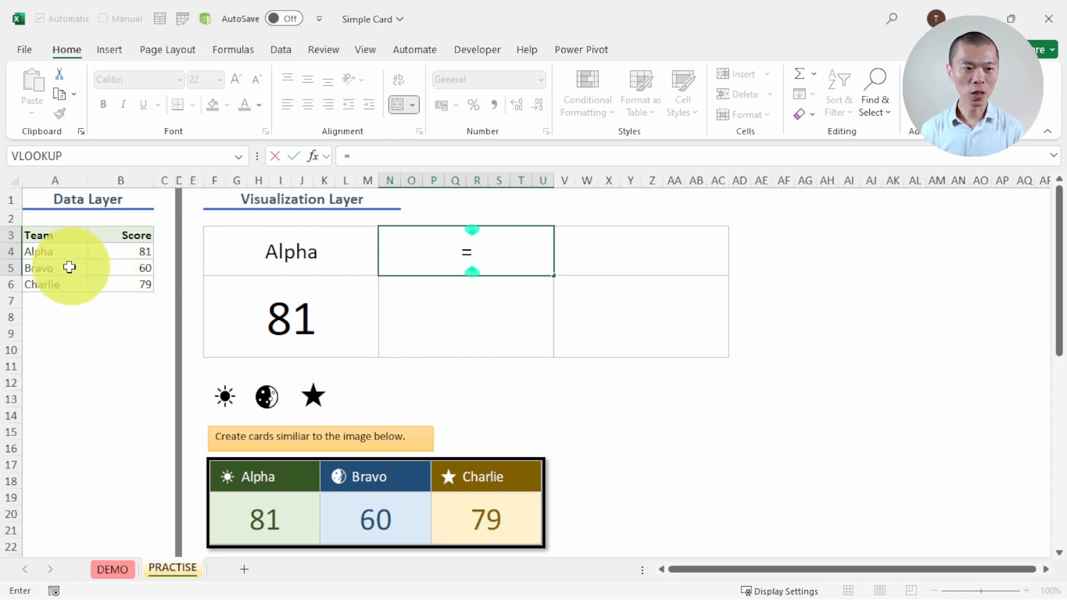
{"action": "key", "text": "Return"}
{"action": "type", "text": "="}
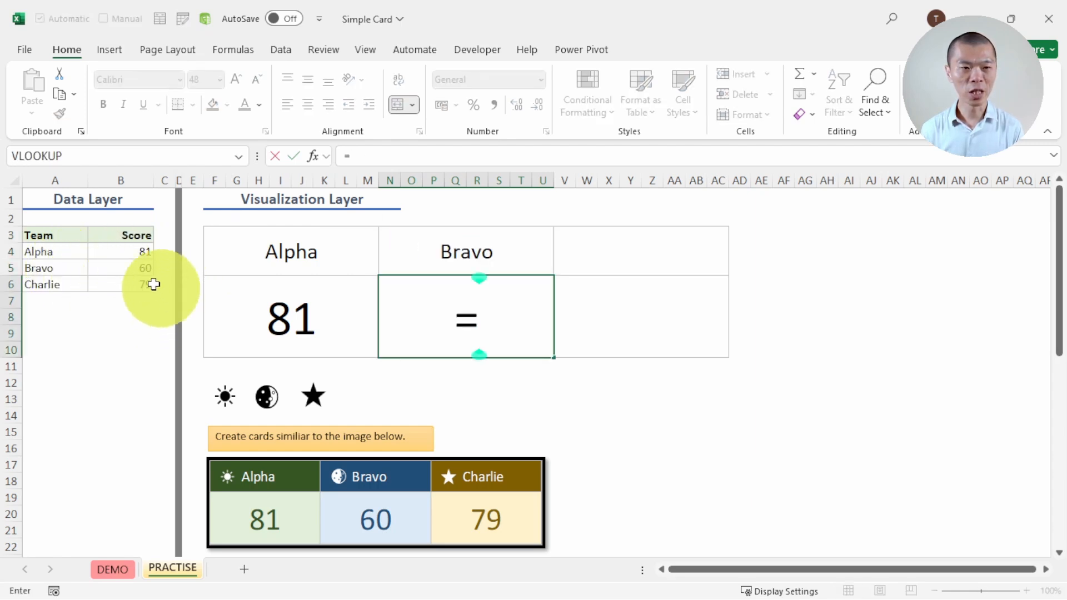
{"action": "left_click", "coordinate": [133, 268]}
{"action": "key", "text": "Return"}
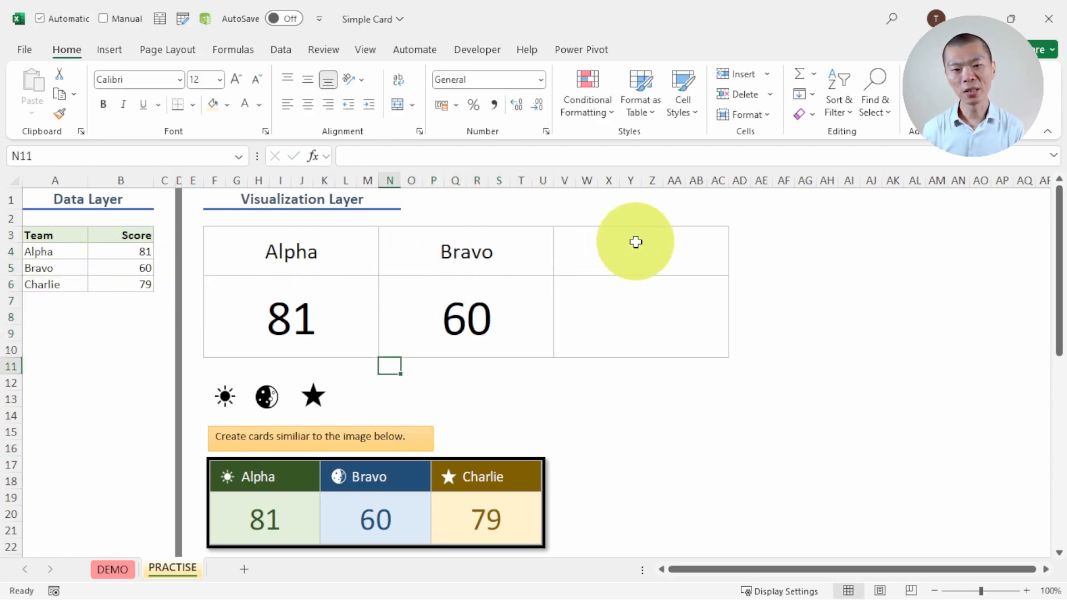
- Link the third card to Charlie's data with =A6 in header cell V3 and =B6 in score cell V6
{"action": "left_click", "coordinate": [635, 242]}
{"action": "type", "text": "="}
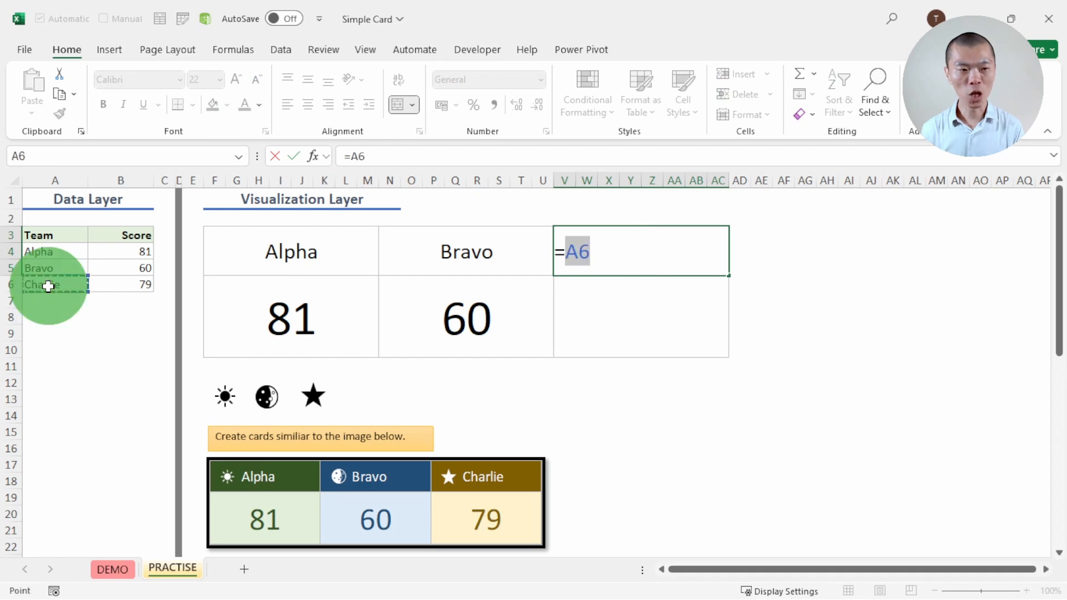
{"action": "key", "text": "Return"}
{"action": "type", "text": "="}
{"action": "left_click", "coordinate": [126, 282]}
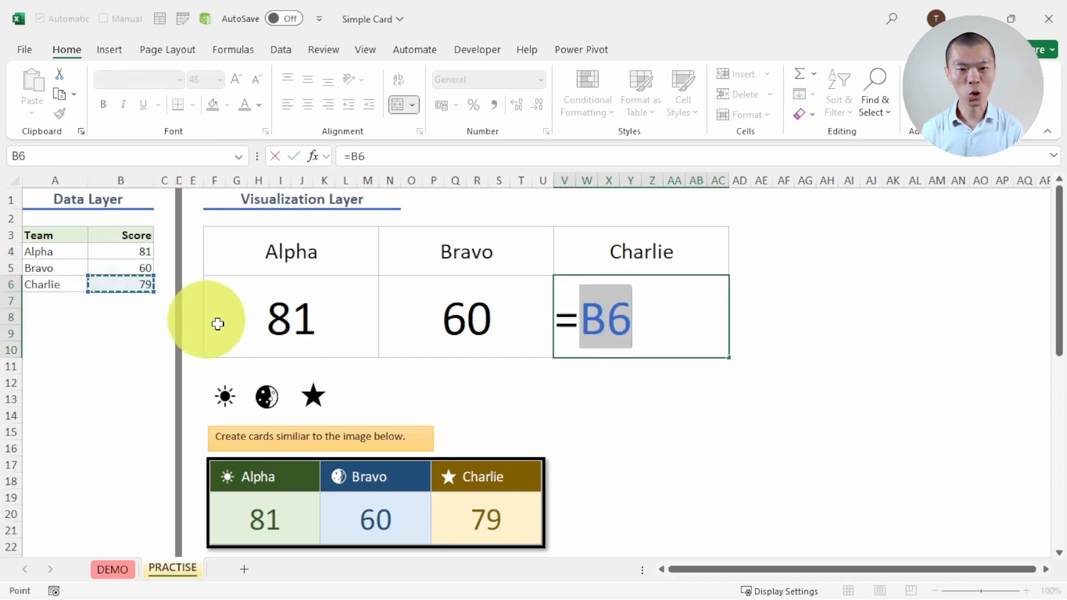
{"action": "key", "text": "Return"}
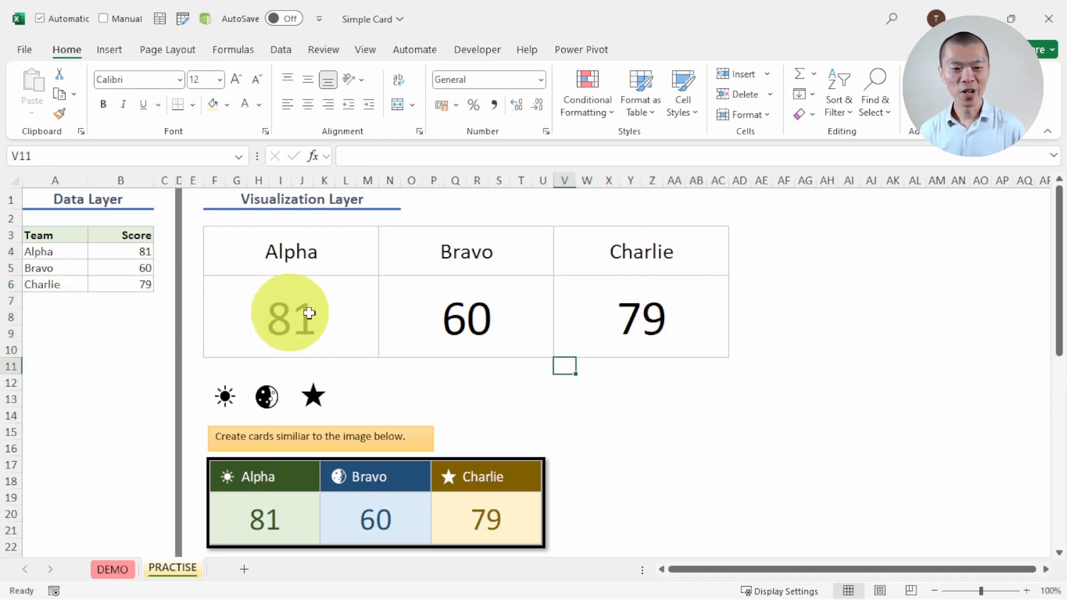
- Fill the Alpha header with Green, Accent 6, Darker 50% and its score cell with the lightest tint of the same green
{"action": "scroll", "coordinate": [433, 389], "scroll_direction": "down", "scroll_amount": 4}
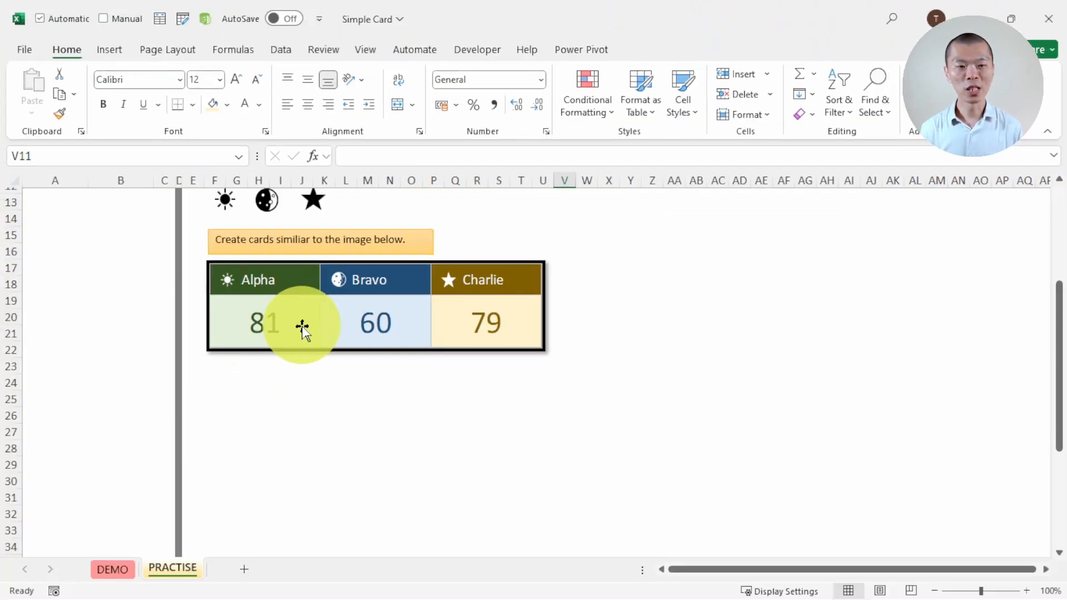
{"action": "scroll", "coordinate": [378, 369], "scroll_direction": "up", "scroll_amount": 4}
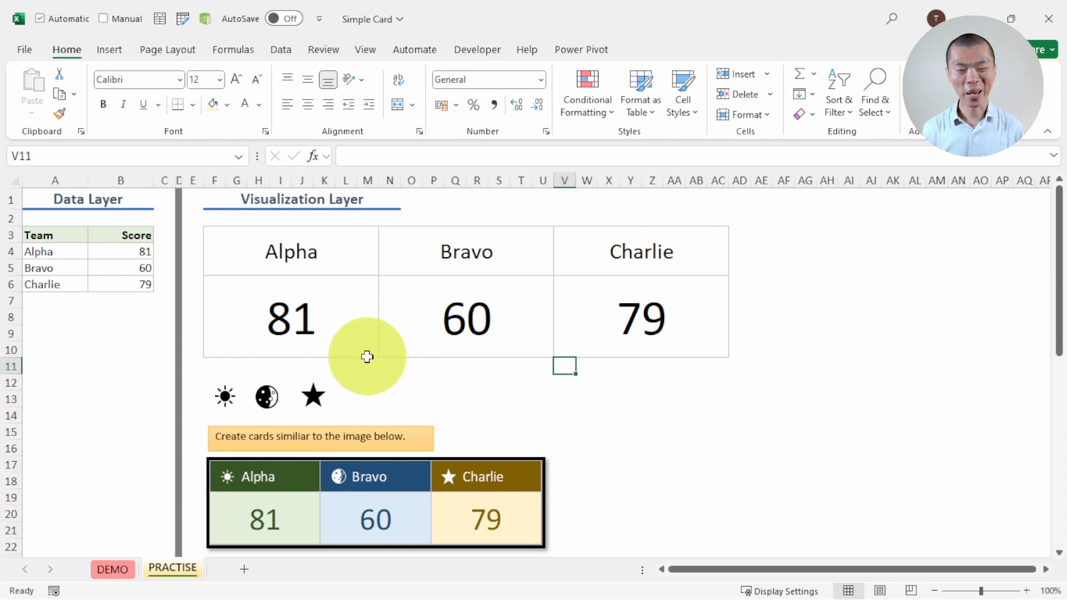
{"action": "left_click", "coordinate": [321, 270]}
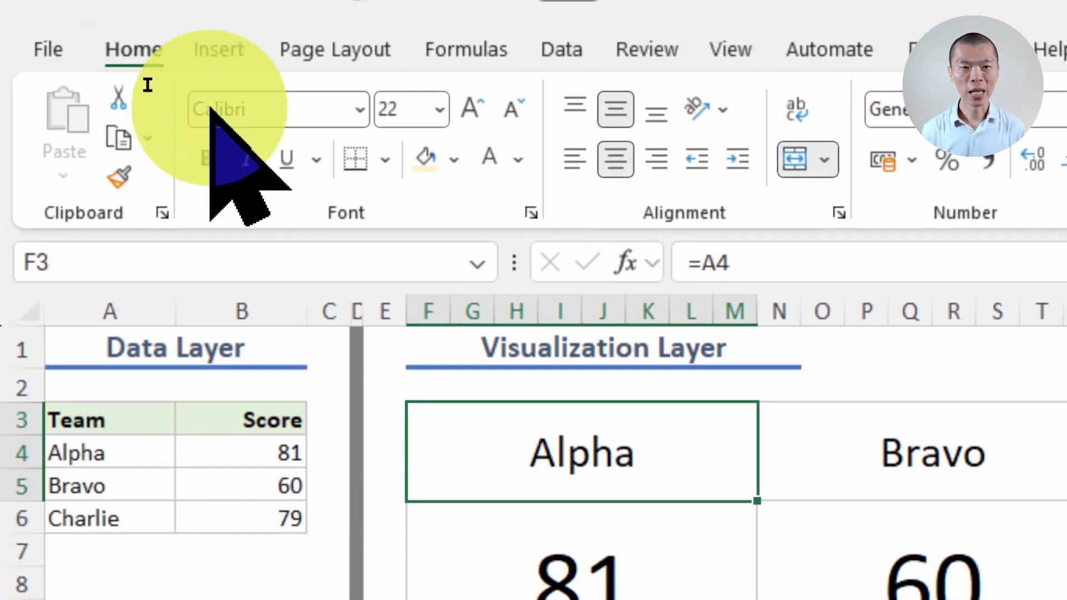
{"action": "left_click", "coordinate": [456, 162]}
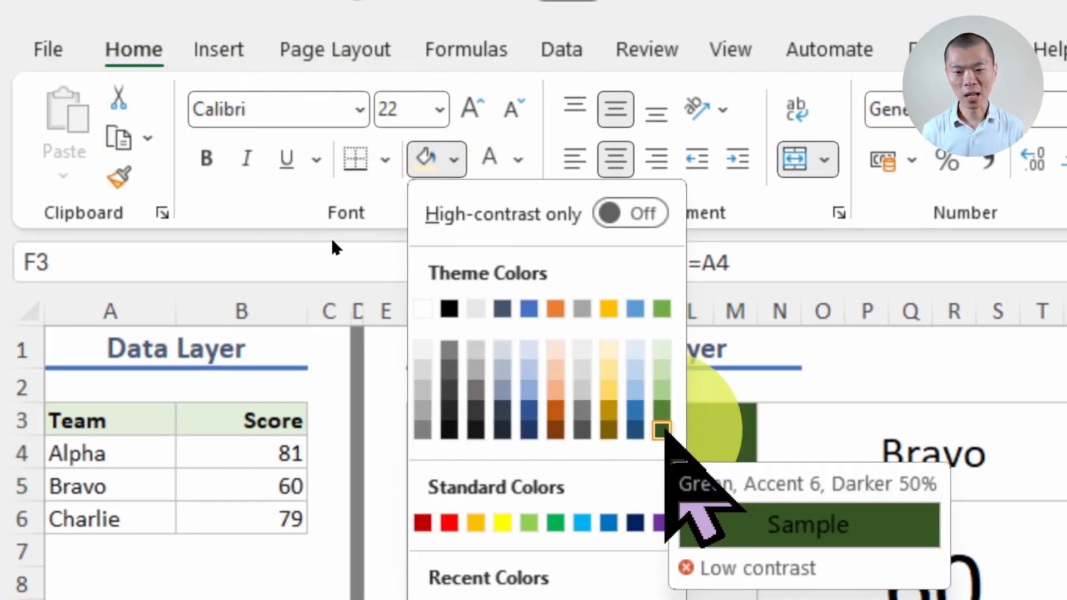
{"action": "left_click", "coordinate": [662, 429]}
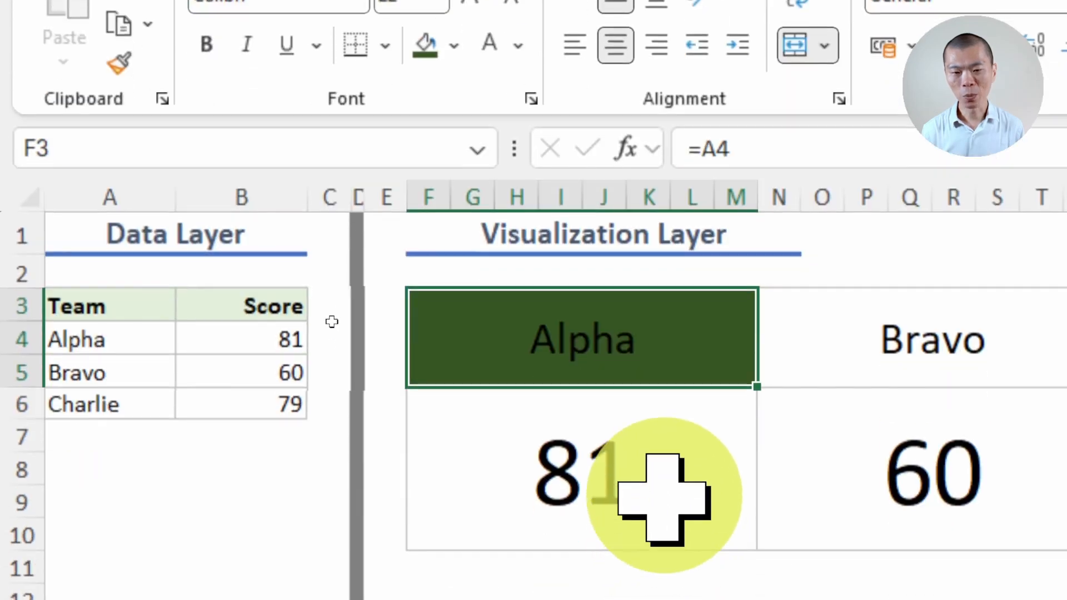
{"action": "left_click", "coordinate": [664, 589]}
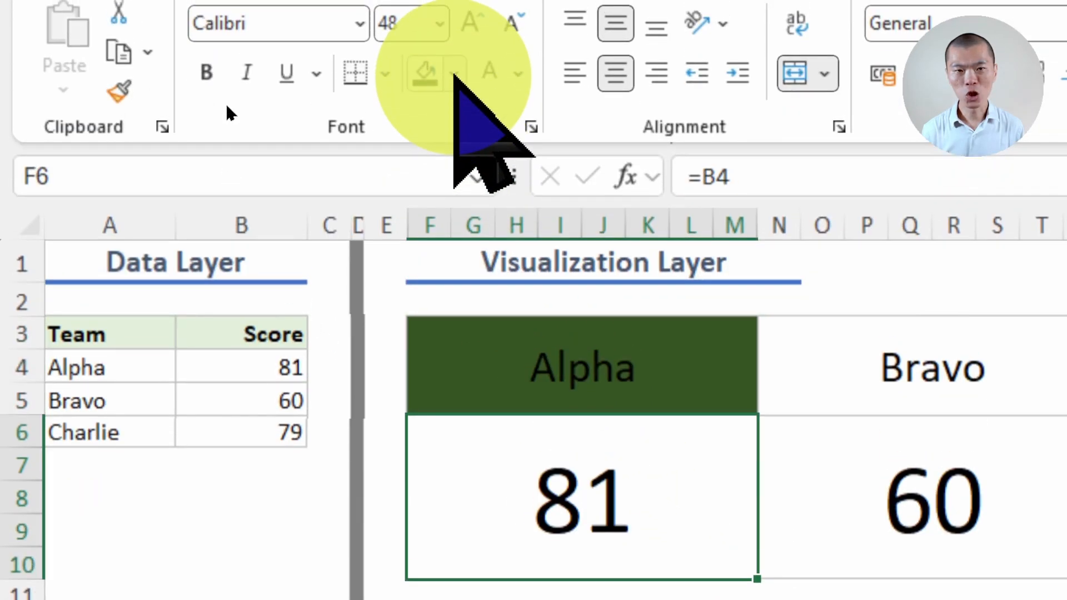
{"action": "left_click", "coordinate": [454, 73]}
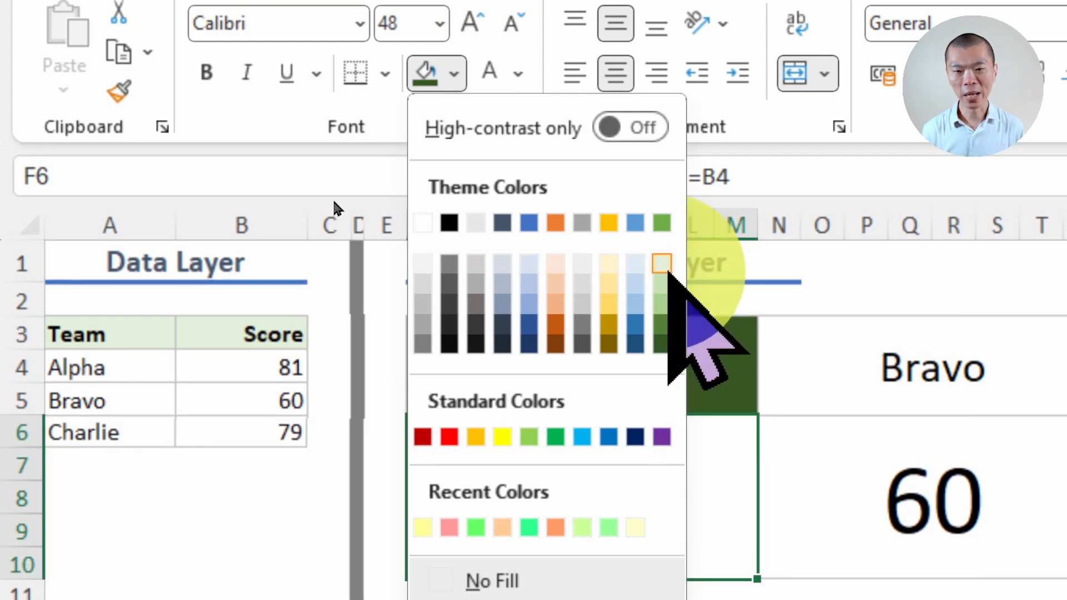
{"action": "left_click", "coordinate": [662, 264]}
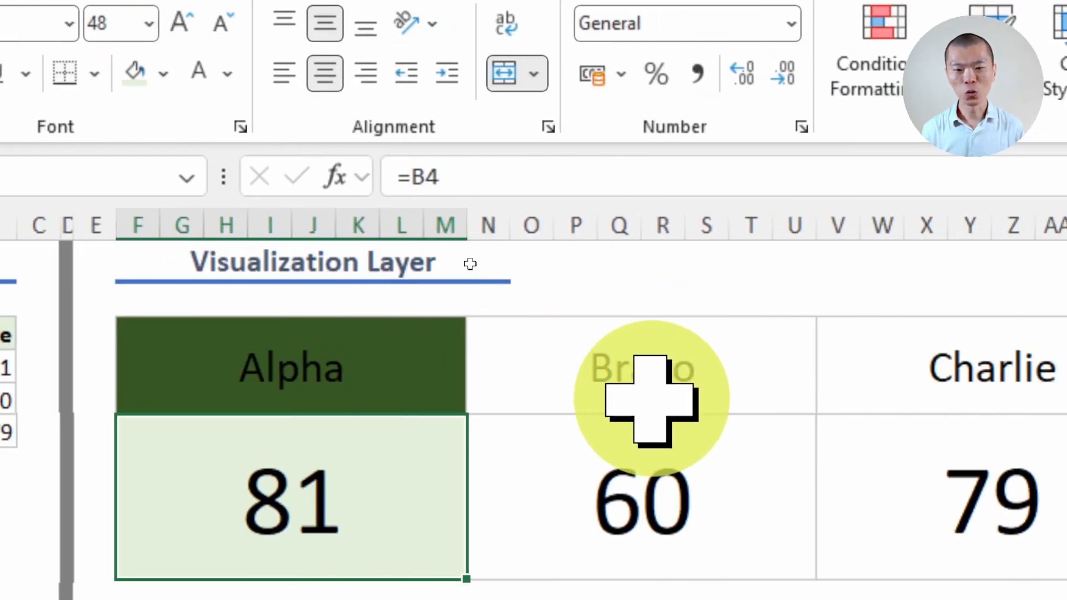
- Fill the Bravo header cell with the darkest shade of the light-blue theme color
{"action": "left_click", "coordinate": [650, 400]}
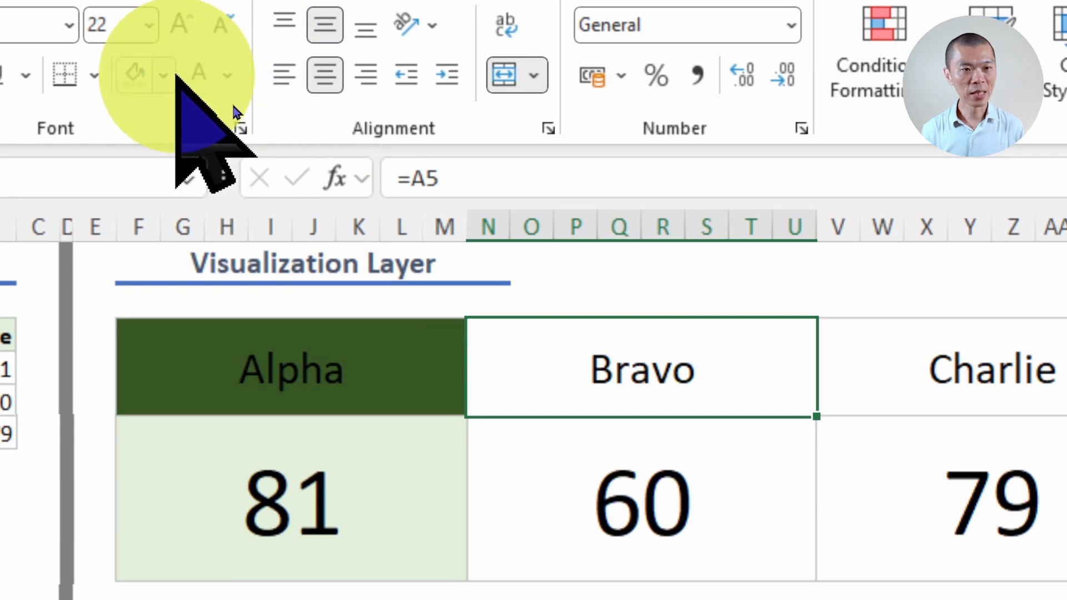
{"action": "left_click", "coordinate": [163, 76]}
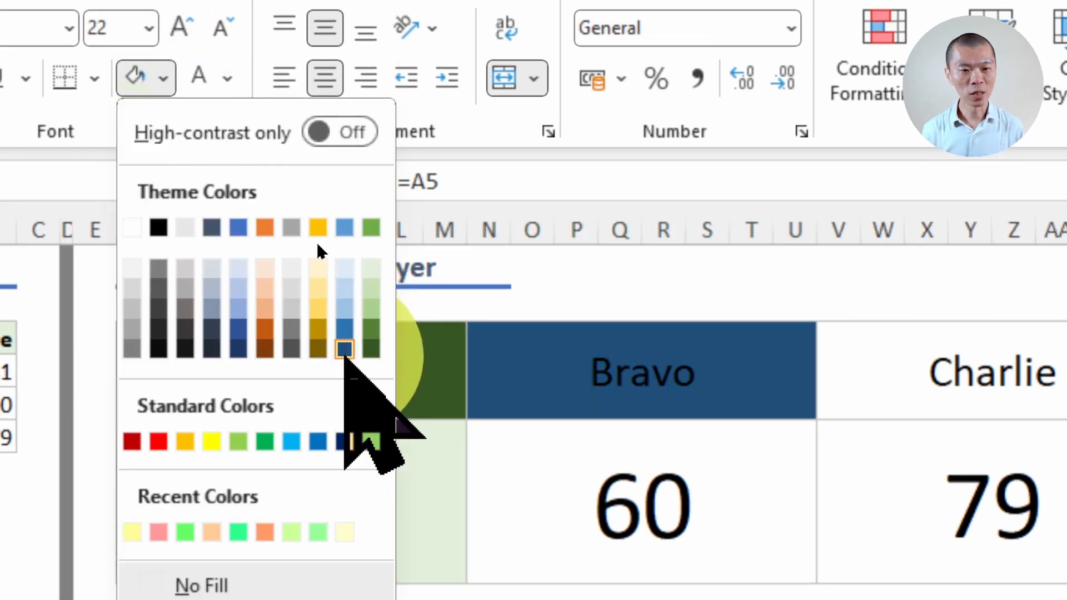
{"action": "left_click", "coordinate": [344, 349]}
- Fill the Bravo score cell with the lightest tint of the light-blue theme color
{"action": "left_click", "coordinate": [519, 477]}
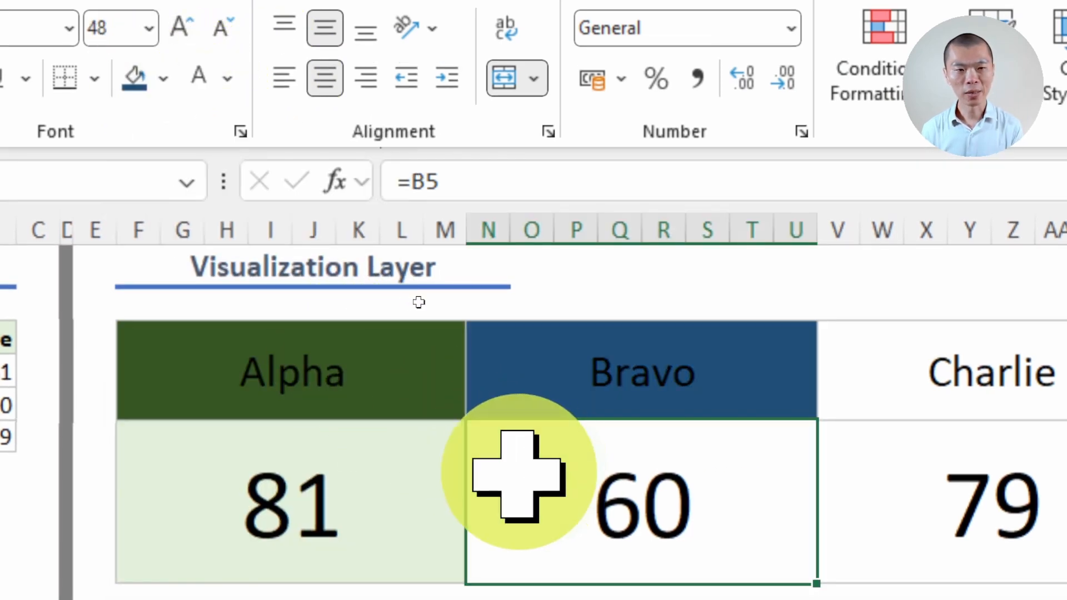
{"action": "left_click", "coordinate": [163, 77]}
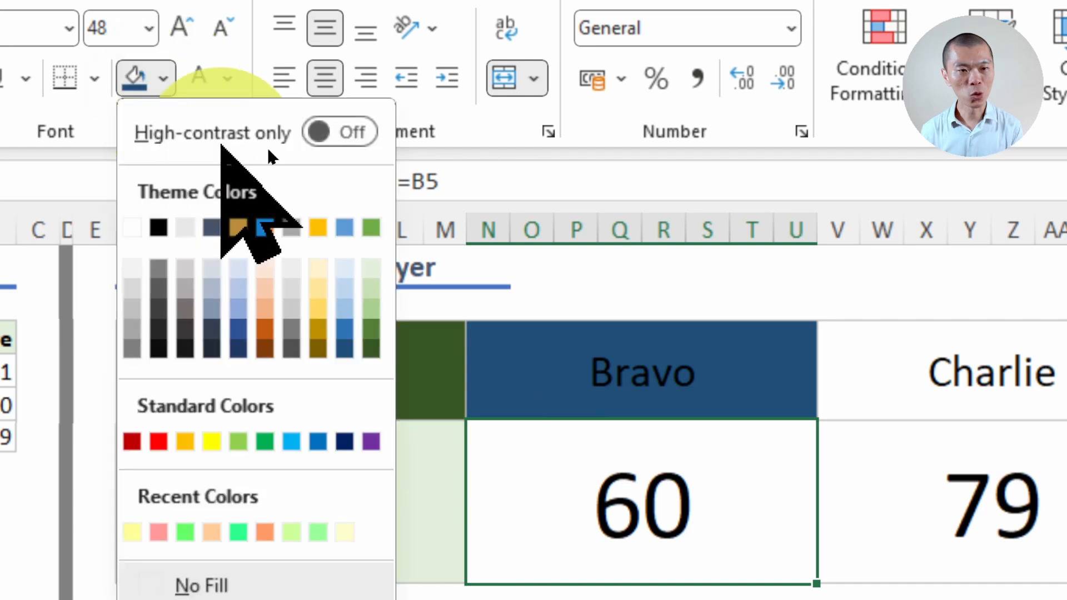
{"action": "left_click", "coordinate": [345, 267]}
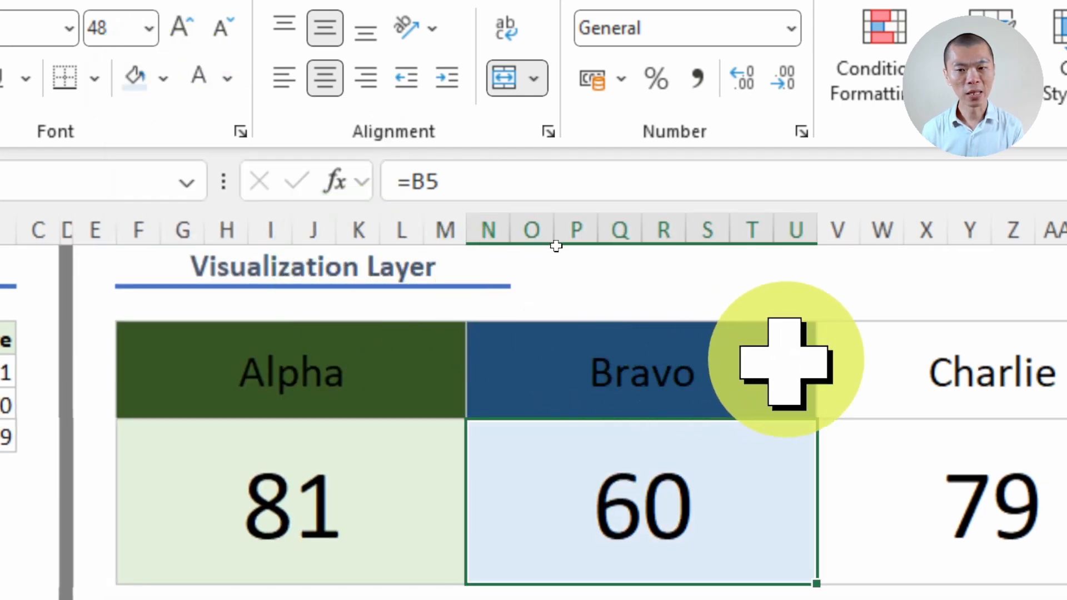
- Fill the Charlie header with Gold, Accent 4, Darker 50% and its score cell with the lightest tint of the same gold
{"action": "left_click", "coordinate": [816, 353]}
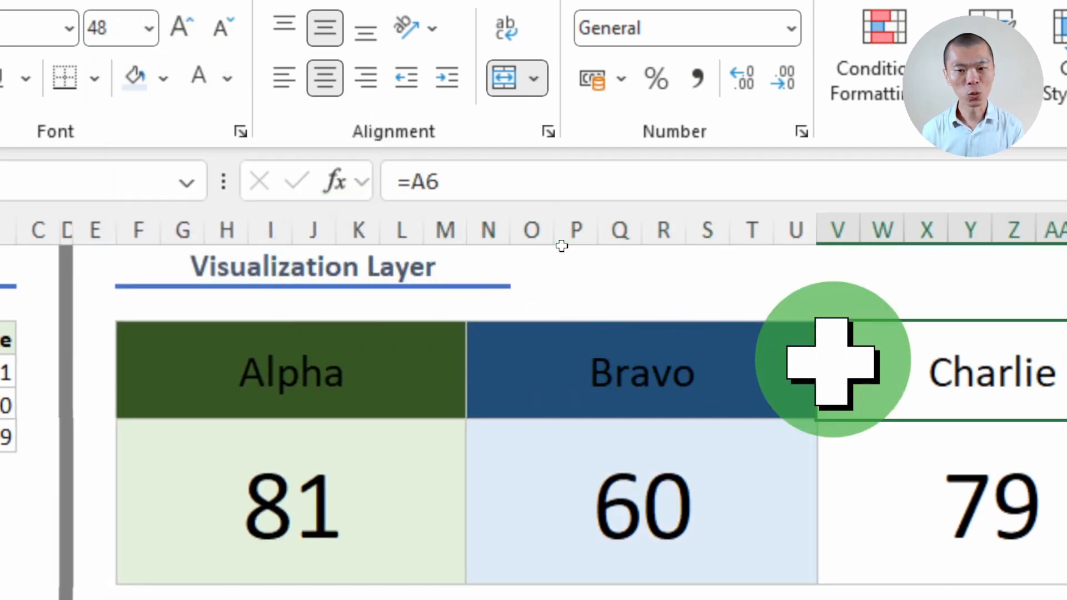
{"action": "left_click", "coordinate": [163, 77]}
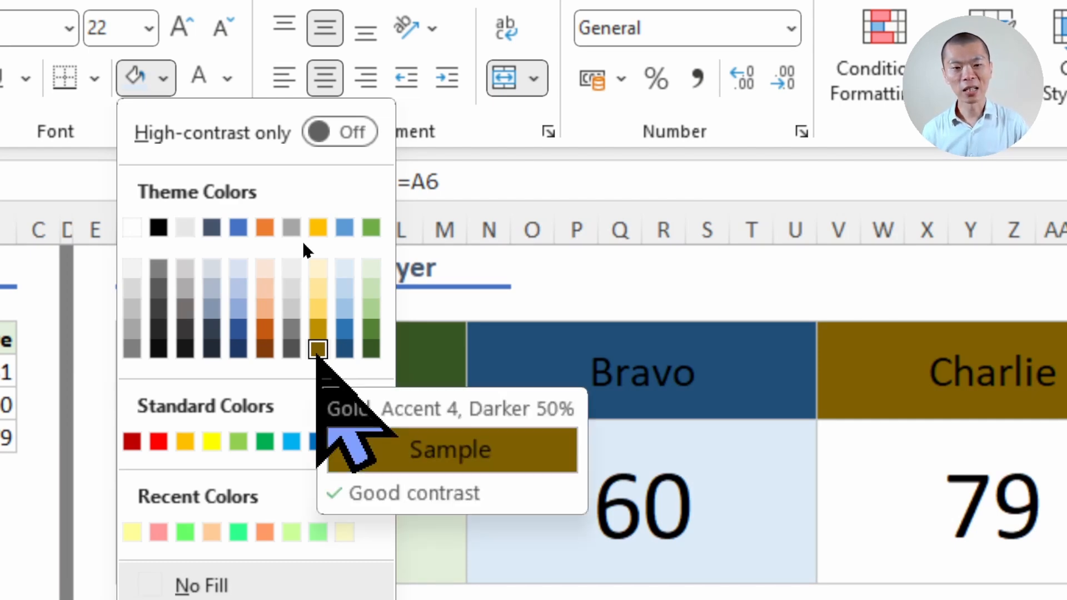
{"action": "left_click", "coordinate": [318, 349]}
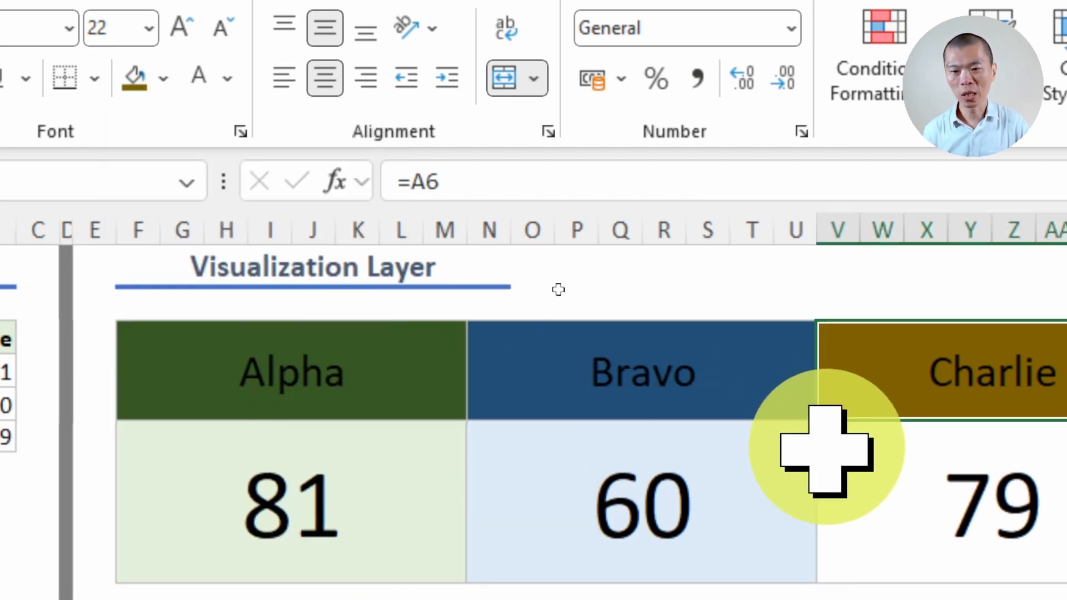
{"action": "left_click", "coordinate": [827, 450]}
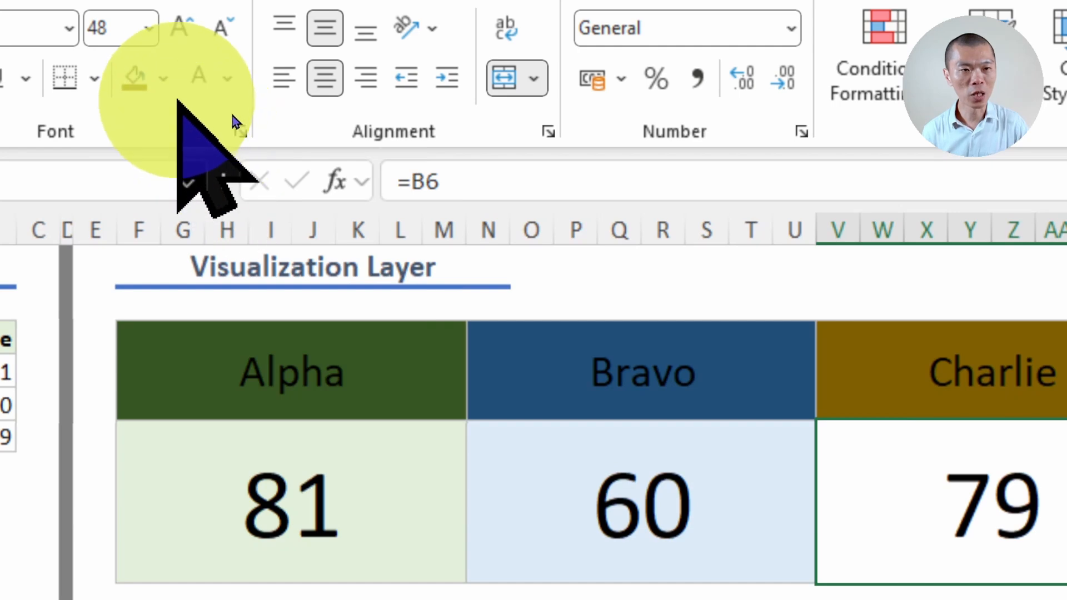
{"action": "left_click", "coordinate": [163, 78]}
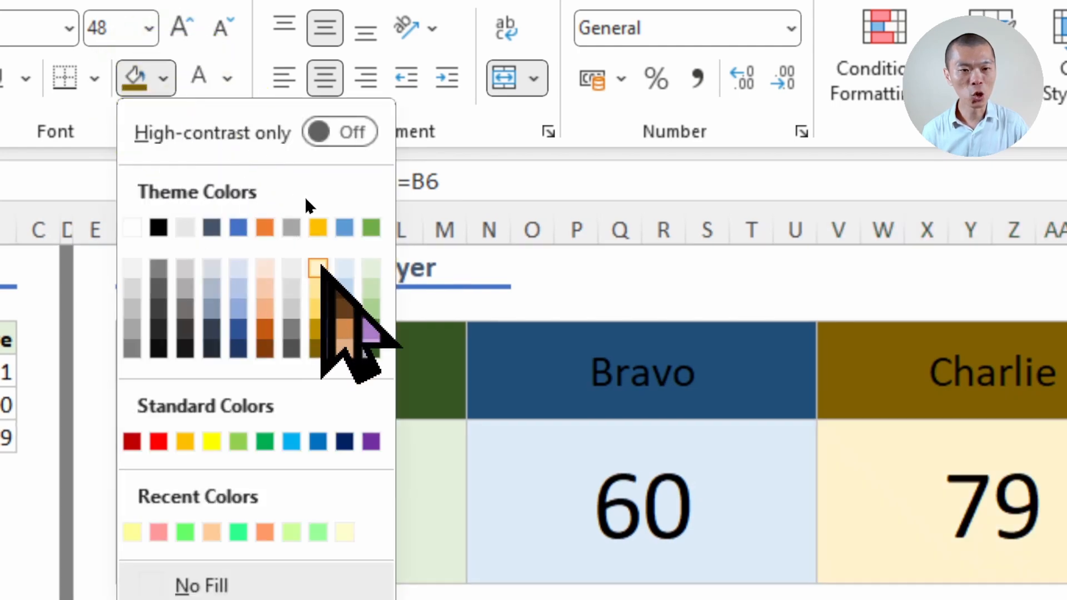
{"action": "left_click", "coordinate": [317, 248]}
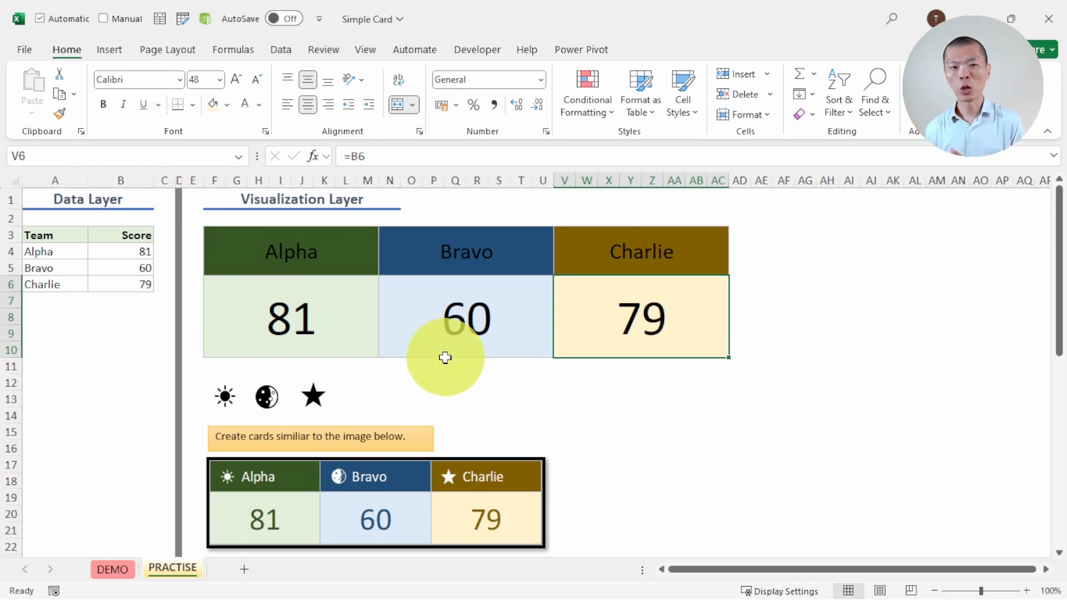
- Set the font color of the Alpha, Bravo and Charlie header cells to white
{"action": "left_click_drag", "start_coordinate": [290, 259], "coordinate": [647, 253]}
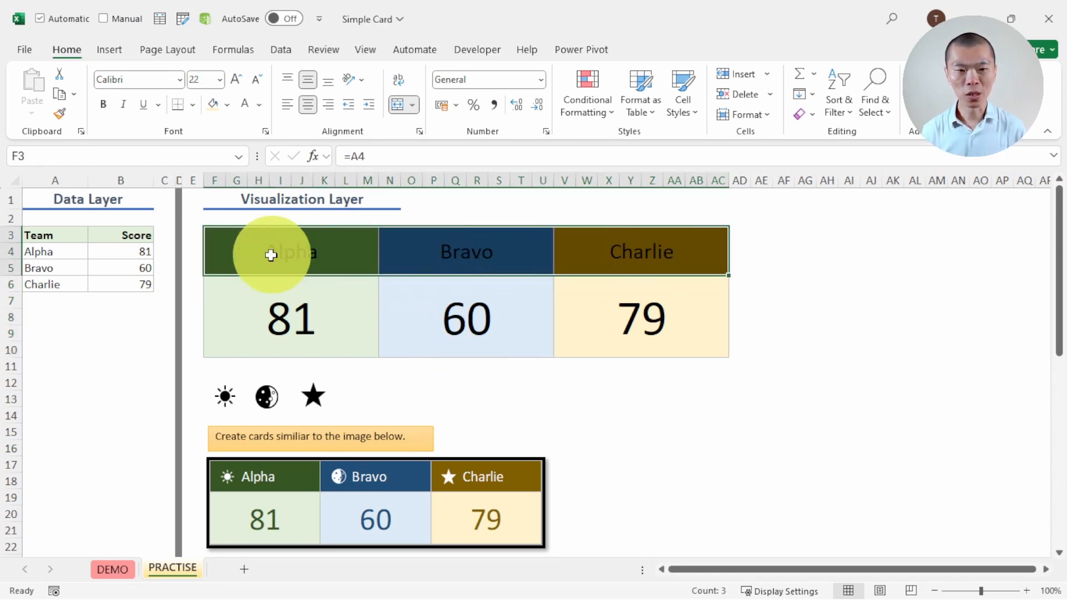
{"action": "left_click", "coordinate": [261, 106]}
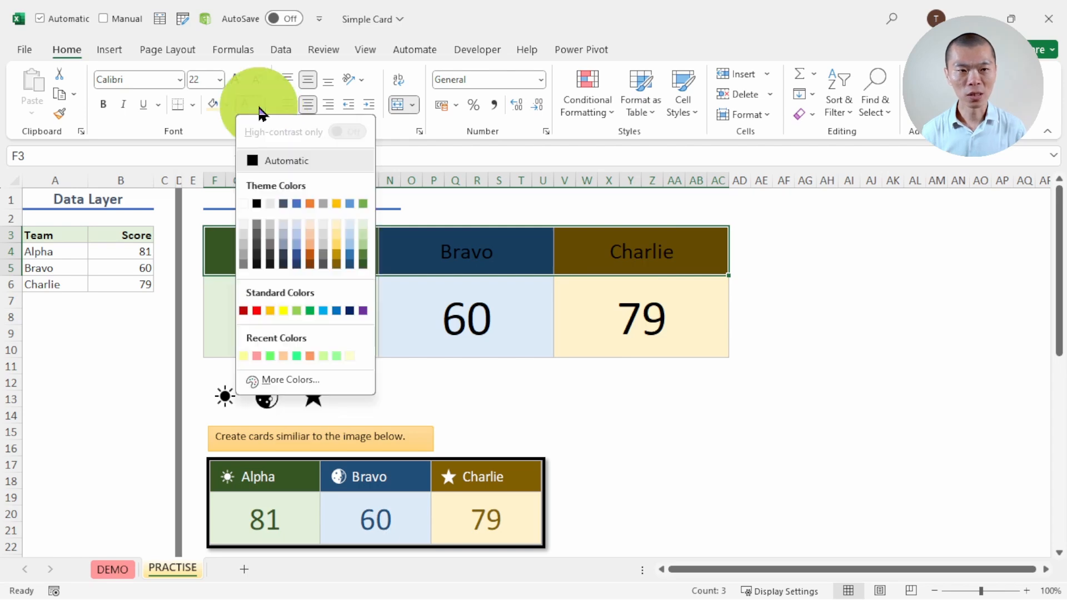
{"action": "left_click", "coordinate": [244, 204]}
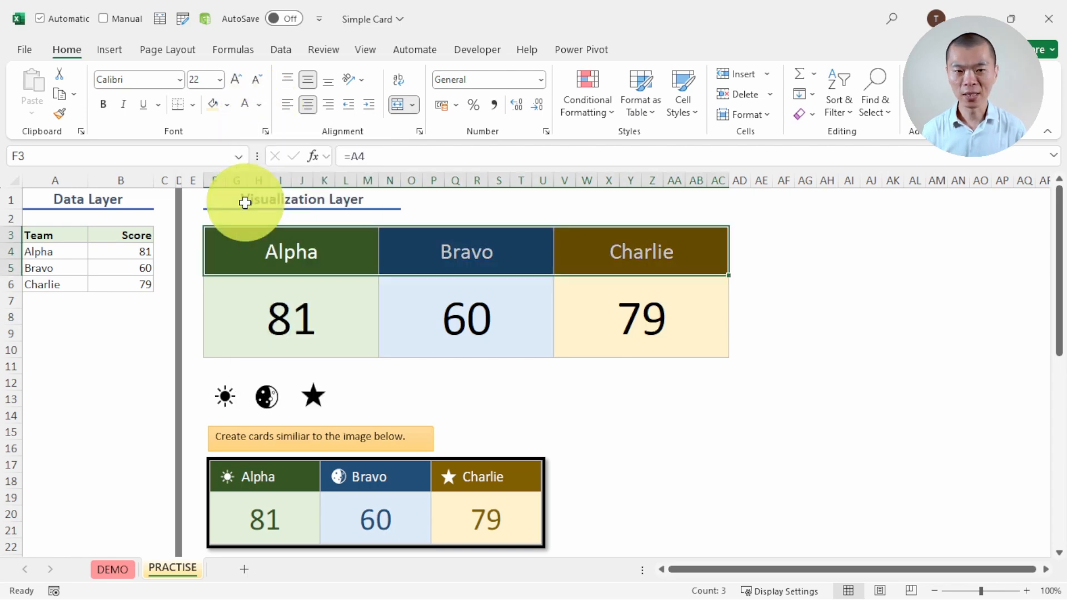
- Set the font color of Alpha's score to the darkest shade of the green theme color
{"action": "left_click", "coordinate": [327, 308]}
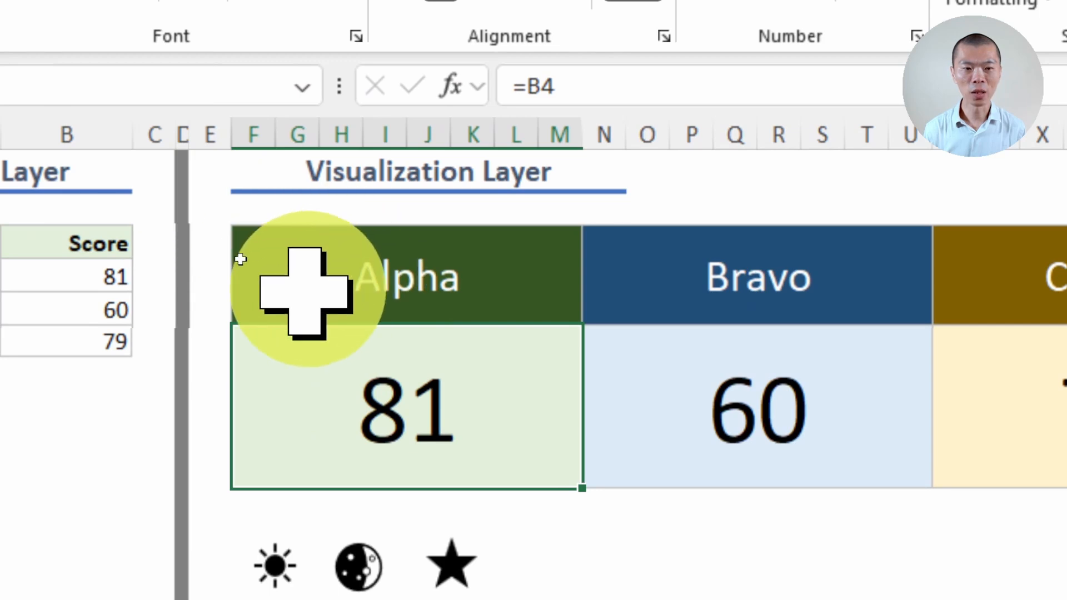
{"action": "left_click", "coordinate": [242, 259]}
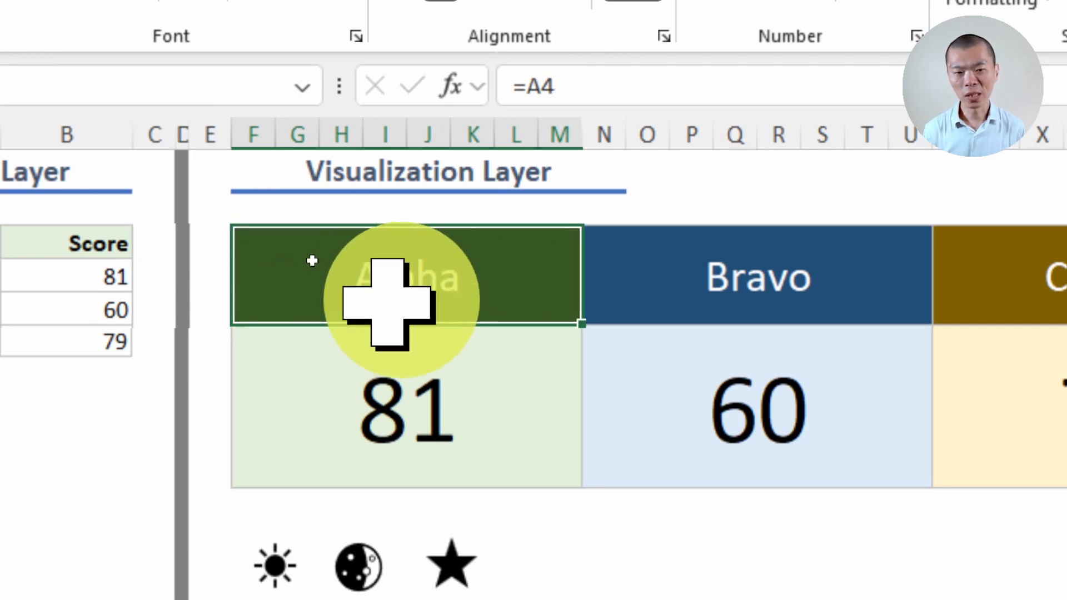
{"action": "left_click", "coordinate": [411, 389]}
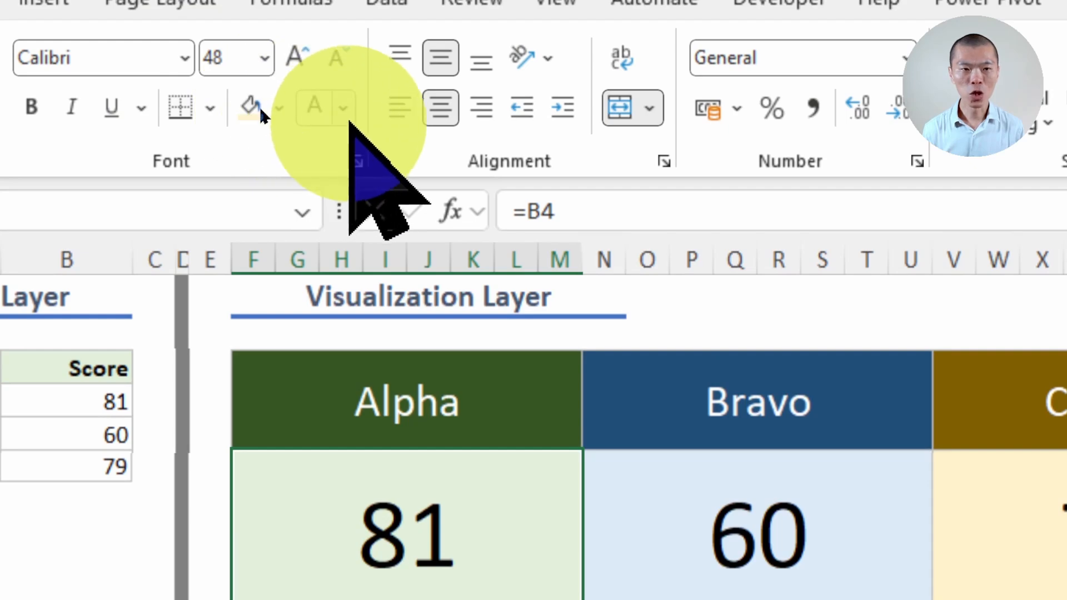
{"action": "left_click", "coordinate": [343, 108]}
{"action": "left_click", "coordinate": [549, 427]}
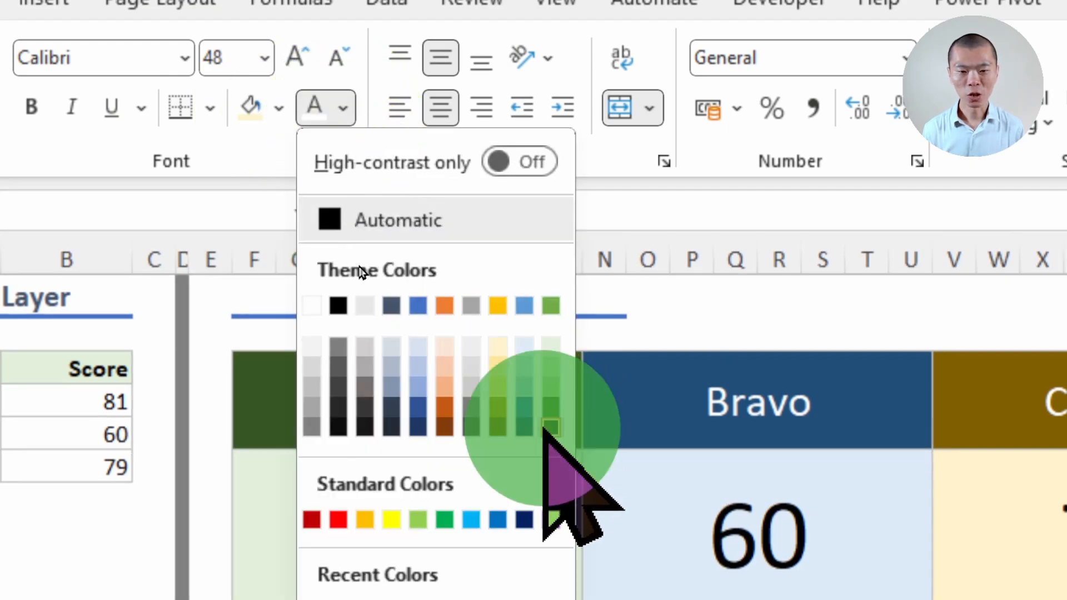
- Set the font color of Bravo's score to the darkest light-blue theme shade and Charlie's score to the darkest gold theme shade
{"action": "left_click", "coordinate": [655, 519]}
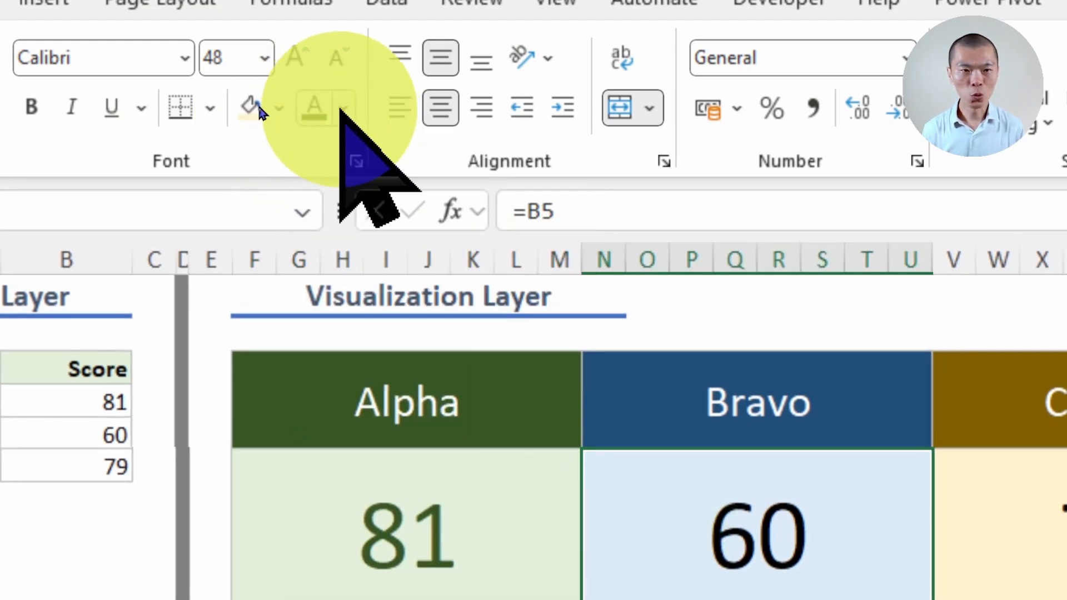
{"action": "left_click", "coordinate": [343, 109]}
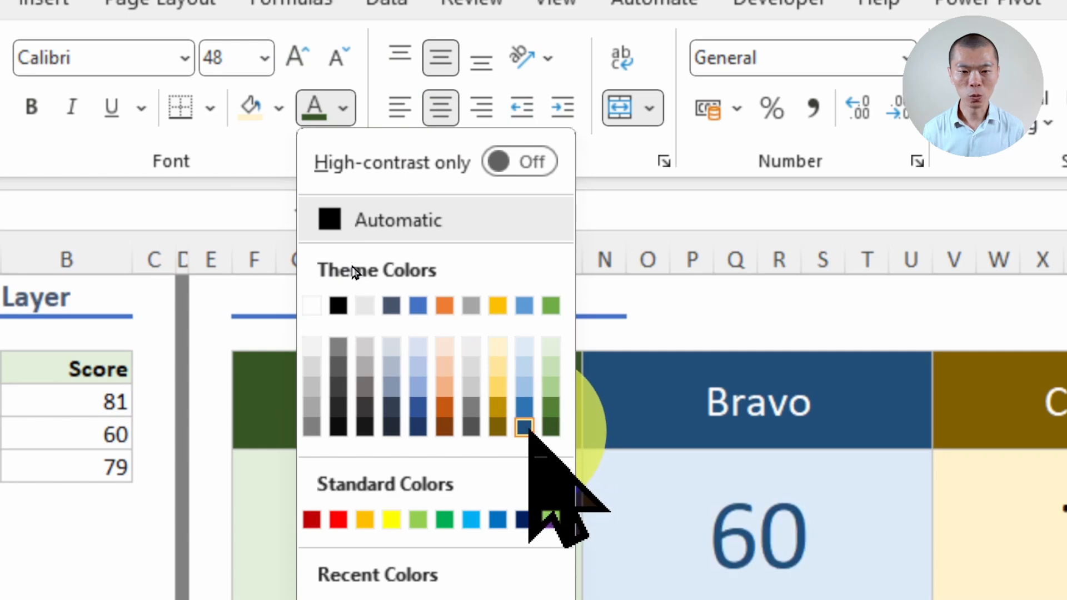
{"action": "left_click", "coordinate": [524, 427]}
{"action": "left_click", "coordinate": [987, 489]}
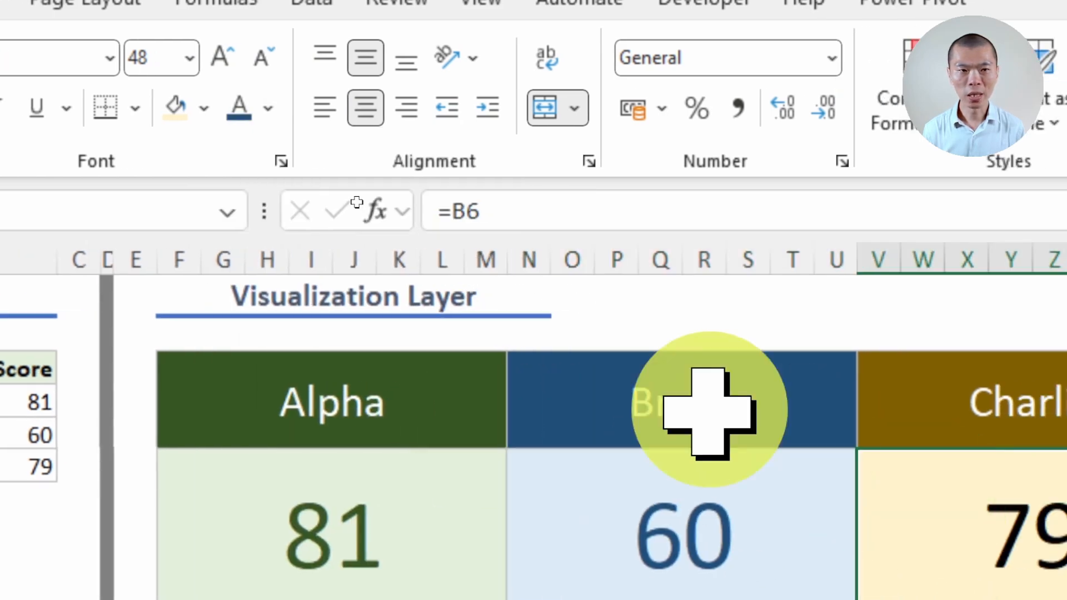
{"action": "left_click", "coordinate": [268, 108]}
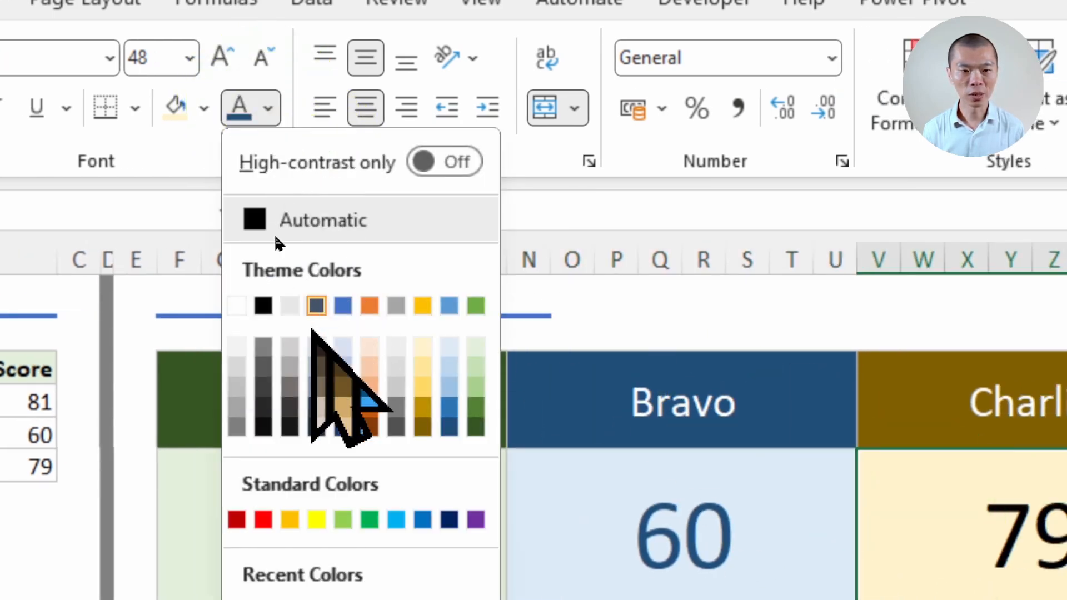
{"action": "left_click", "coordinate": [422, 428]}
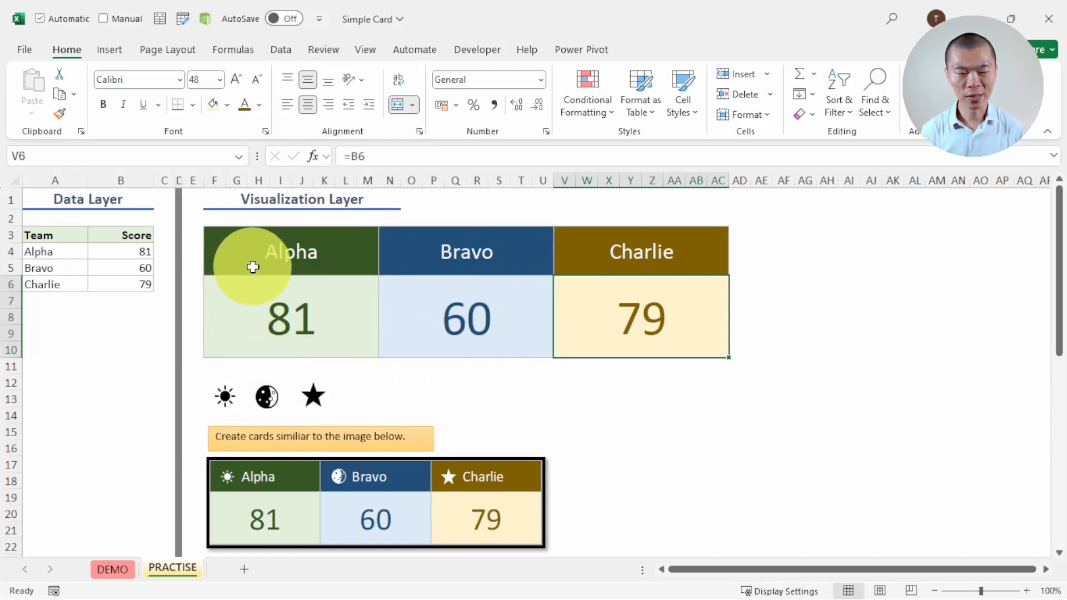
- Move the sun icon into the Alpha header before the team name and give it a white graphics fill
{"action": "left_click", "coordinate": [264, 251]}
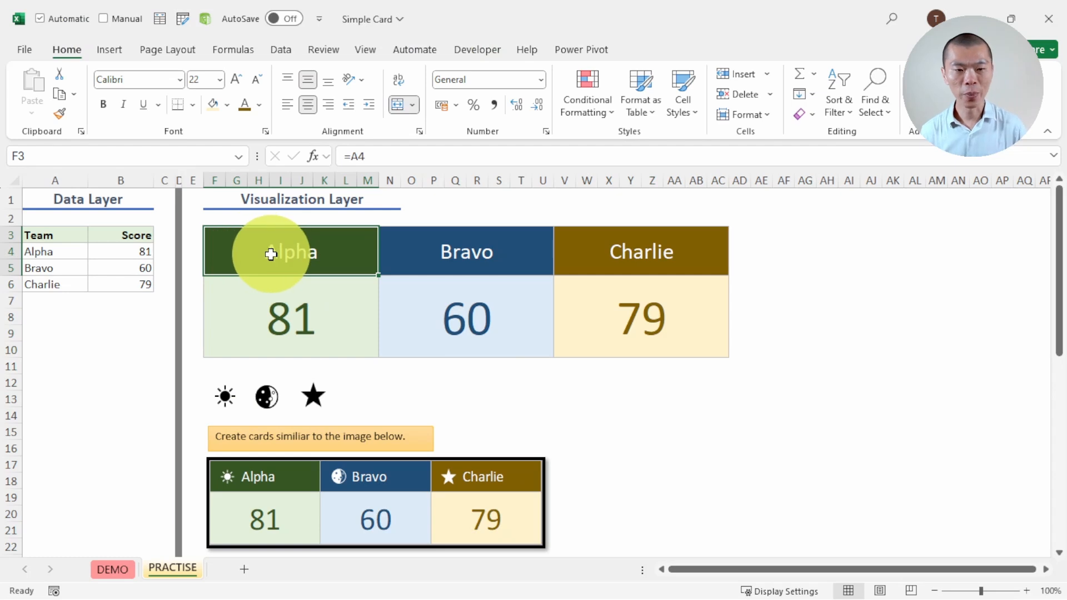
{"action": "left_click_drag", "start_coordinate": [225, 398], "coordinate": [238, 251]}
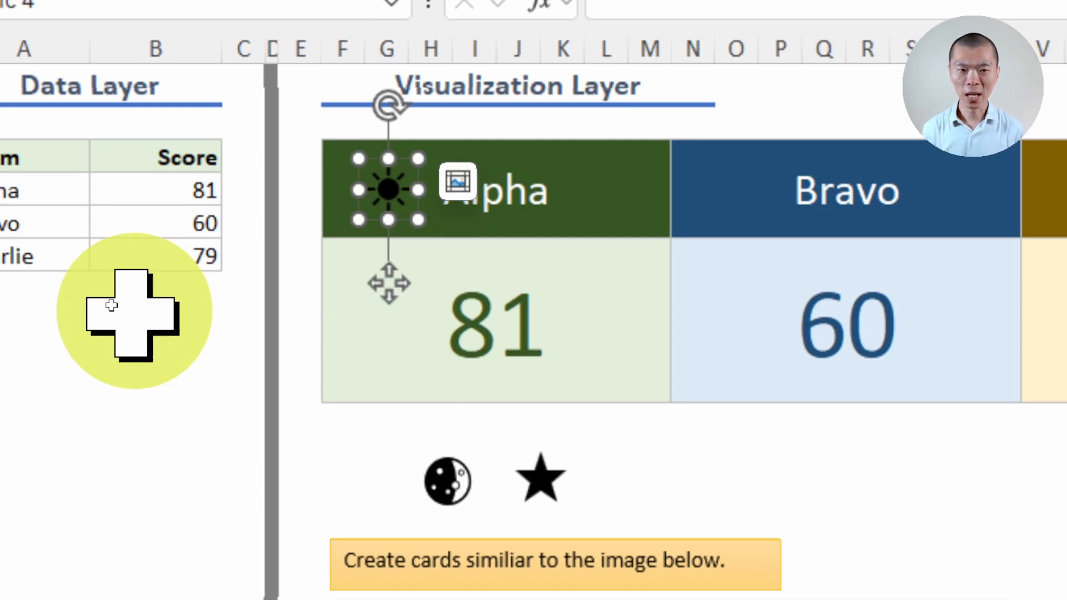
{"action": "left_click", "coordinate": [368, 222]}
{"action": "left_click", "coordinate": [383, 190]}
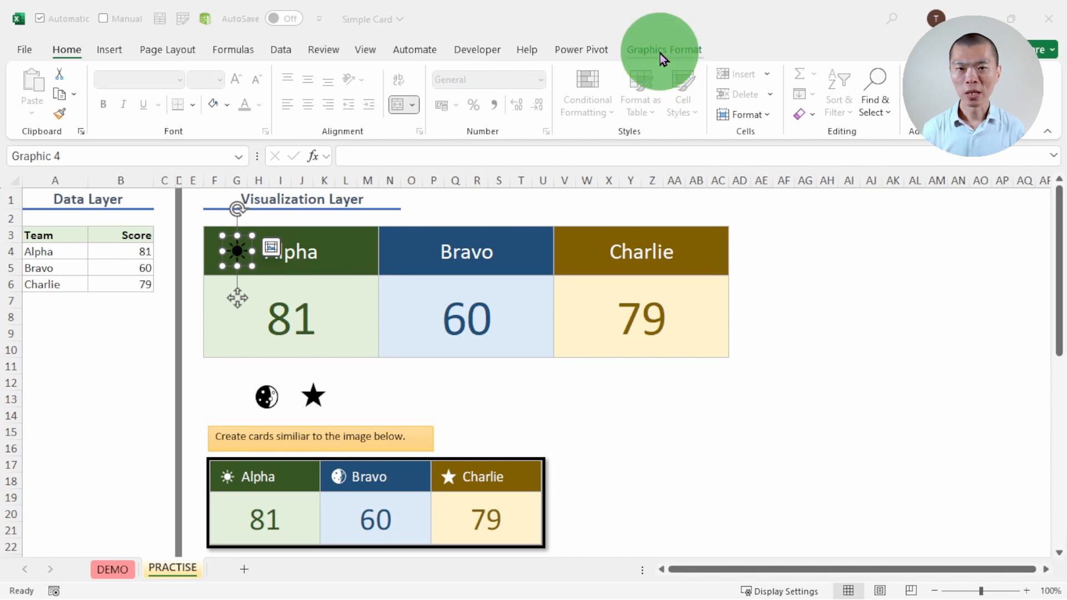
{"action": "left_click", "coordinate": [661, 56]}
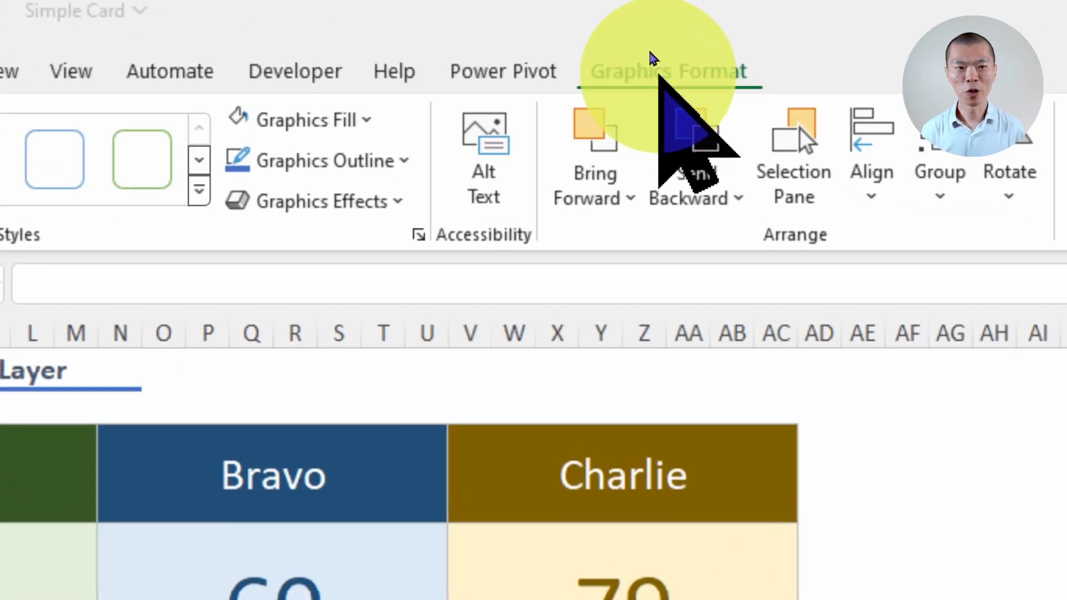
{"action": "left_click", "coordinate": [381, 111]}
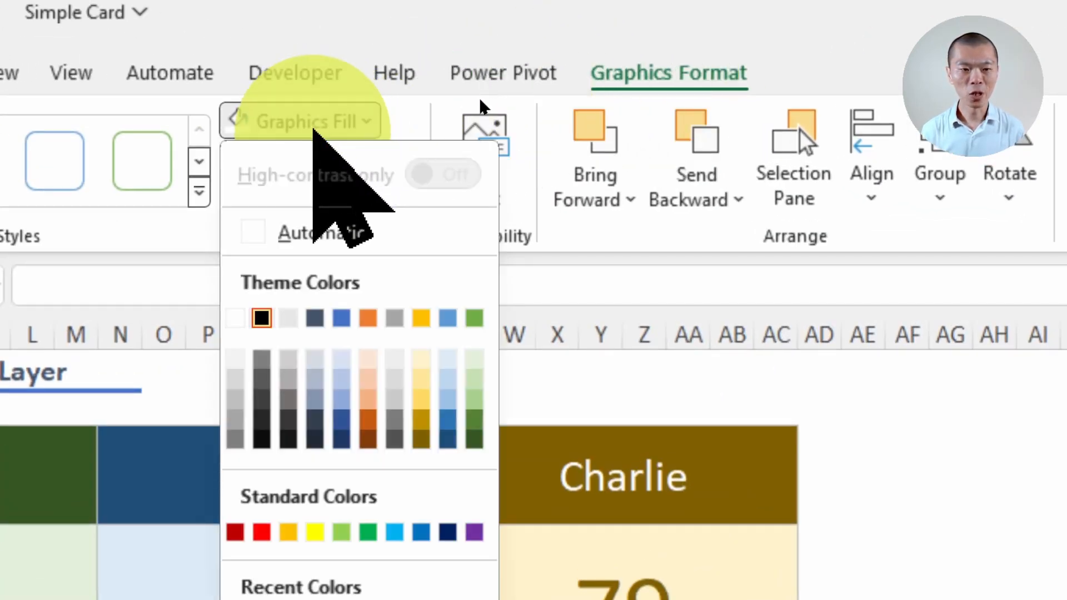
{"action": "left_click", "coordinate": [235, 318]}
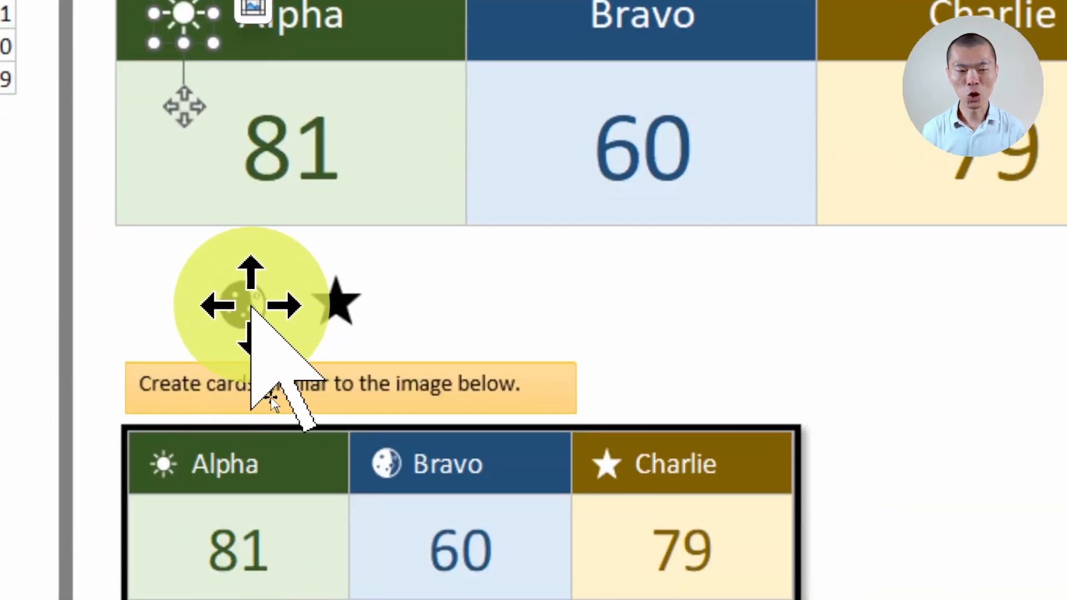
- Move the moon and star icons together up to the header row just before Charlie and give both a white fill
{"action": "left_click", "coordinate": [245, 304]}
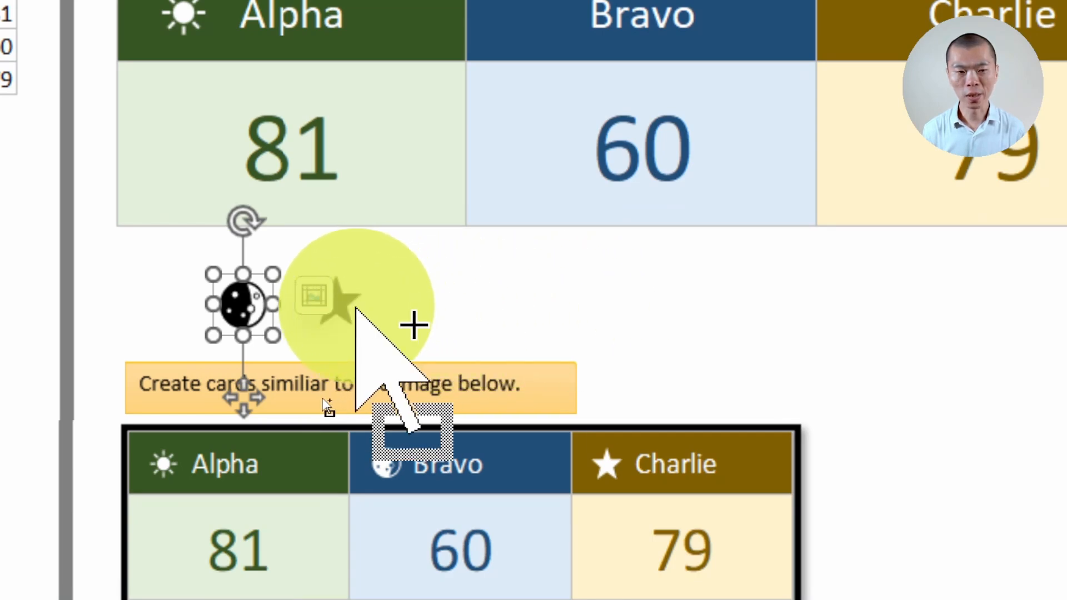
{"action": "left_click", "coordinate": [352, 305], "text": "ctrl"}
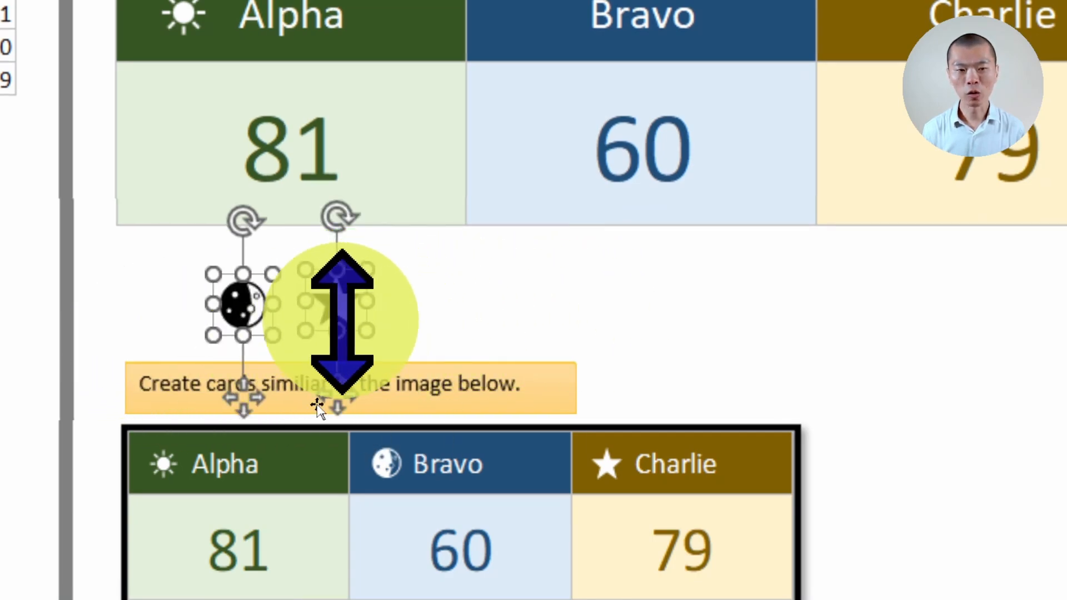
{"action": "left_click_drag", "start_coordinate": [343, 307], "coordinate": [873, 23]}
{"action": "left_click_drag", "start_coordinate": [873, 88], "coordinate": [881, 89]}
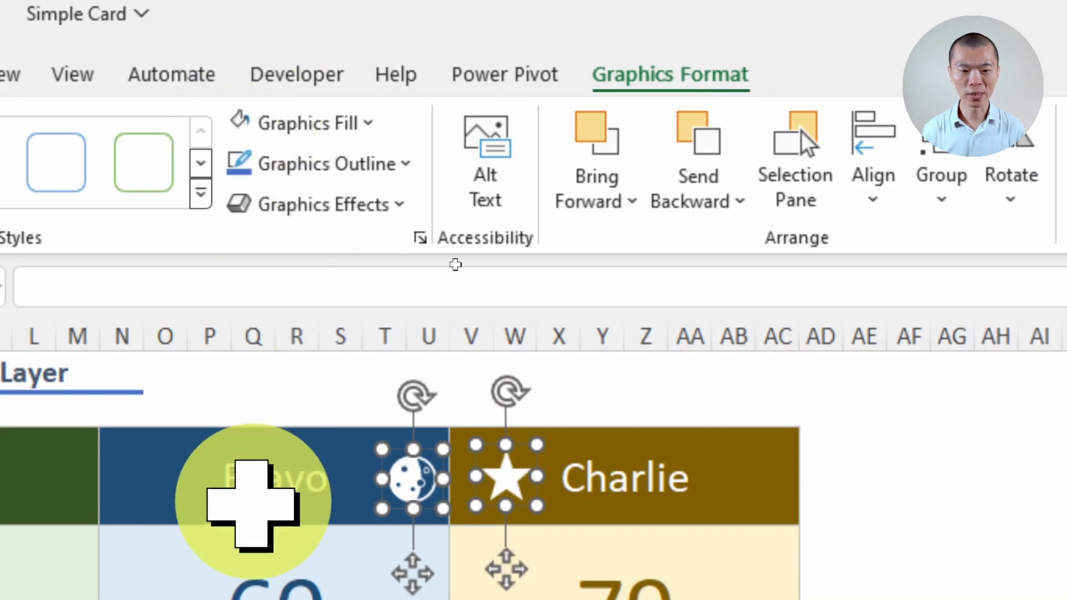
- Place the moon icon just before the Bravo label, and nudge the star and sun icons closer to the Charlie and Alpha labels
{"action": "left_click", "coordinate": [262, 500]}
{"action": "left_click_drag", "start_coordinate": [418, 494], "coordinate": [188, 489]}
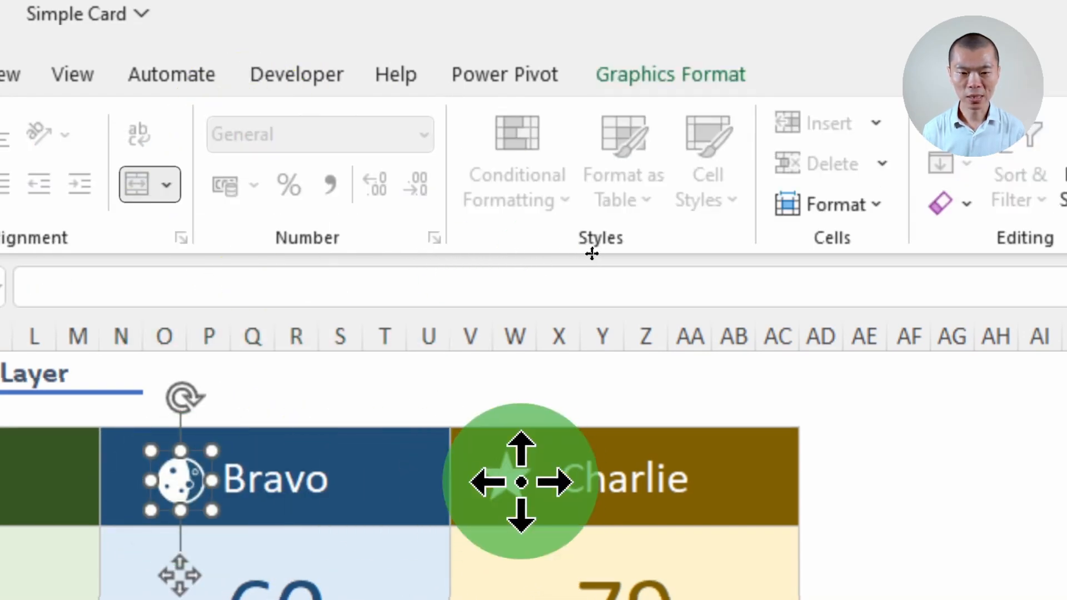
{"action": "left_click_drag", "start_coordinate": [519, 478], "coordinate": [536, 484]}
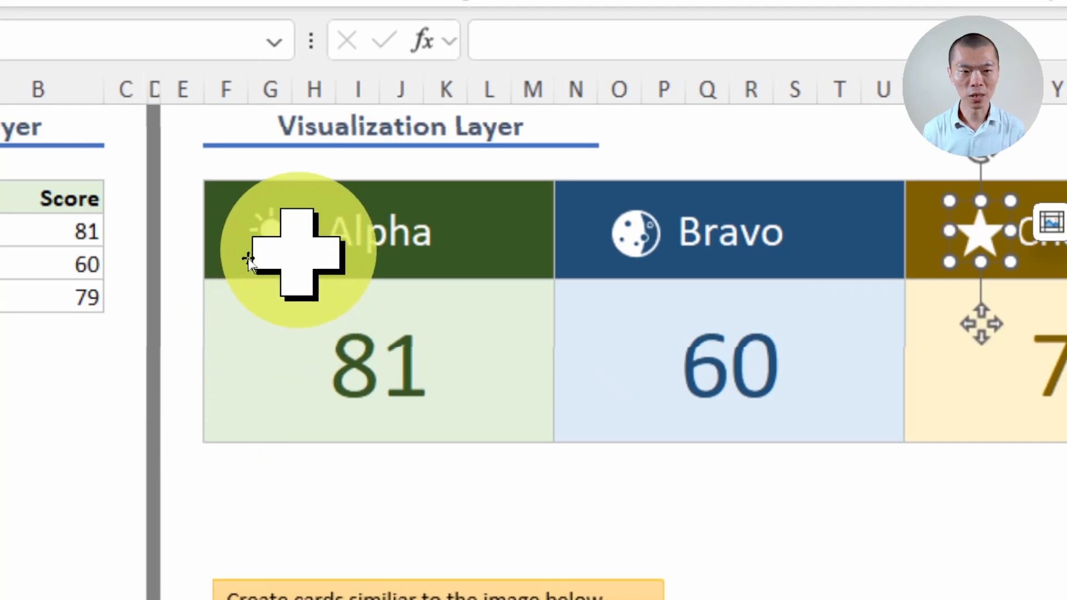
{"action": "left_click_drag", "start_coordinate": [32, 237], "coordinate": [48, 246]}
{"action": "left_click_drag", "start_coordinate": [251, 256], "coordinate": [263, 253]}
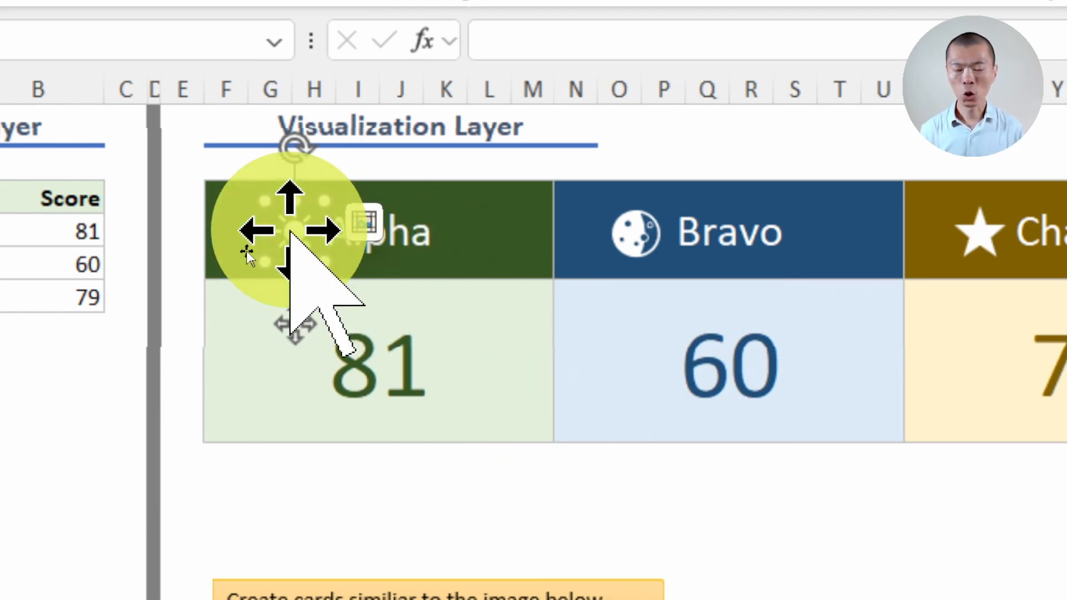
- Select the sun, moon and star icons in the card headers together and align them with Align Top
{"action": "left_click_drag", "start_coordinate": [289, 234], "coordinate": [645, 244]}
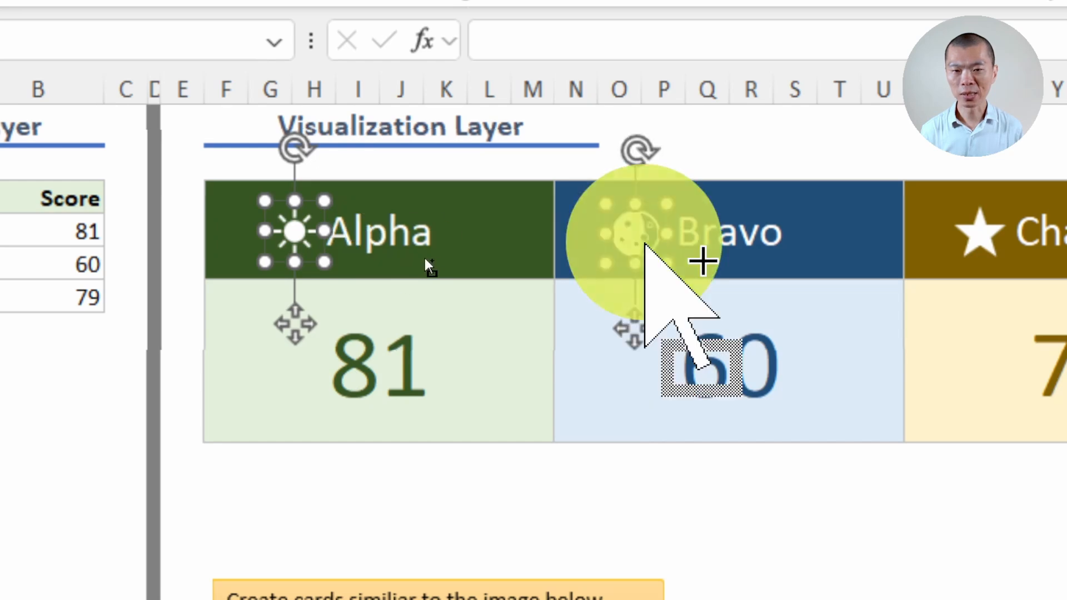
{"action": "left_click", "coordinate": [962, 234], "text": "ctrl"}
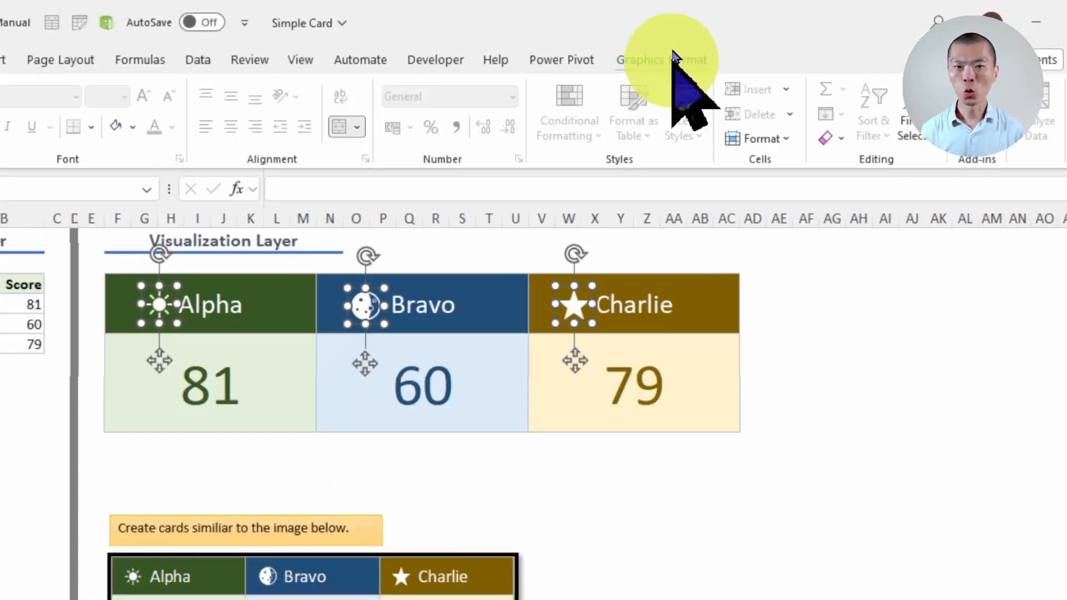
{"action": "left_click", "coordinate": [673, 58]}
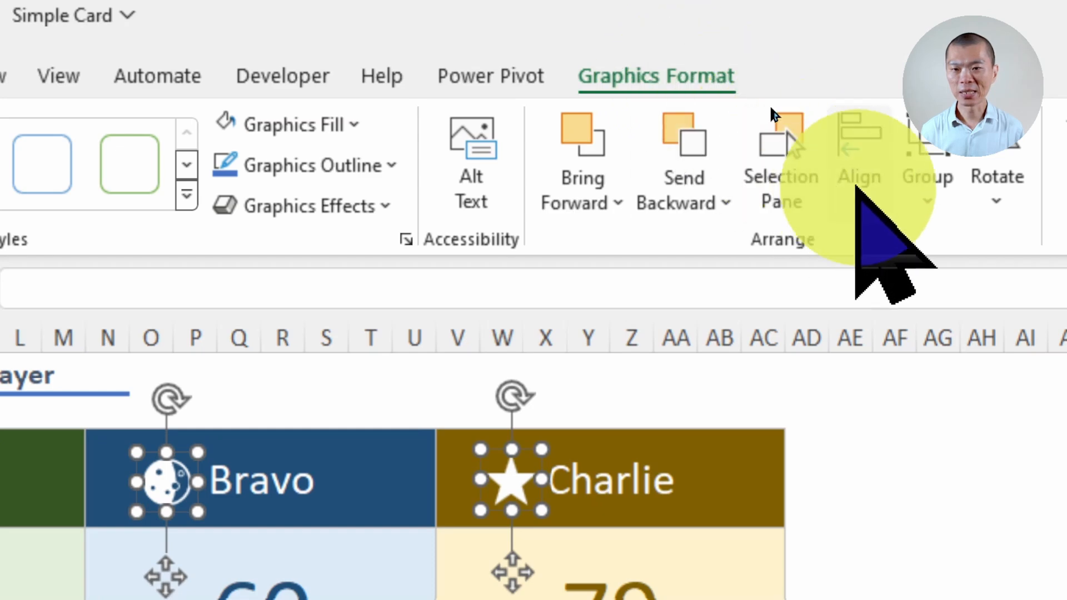
{"action": "left_click", "coordinate": [859, 189]}
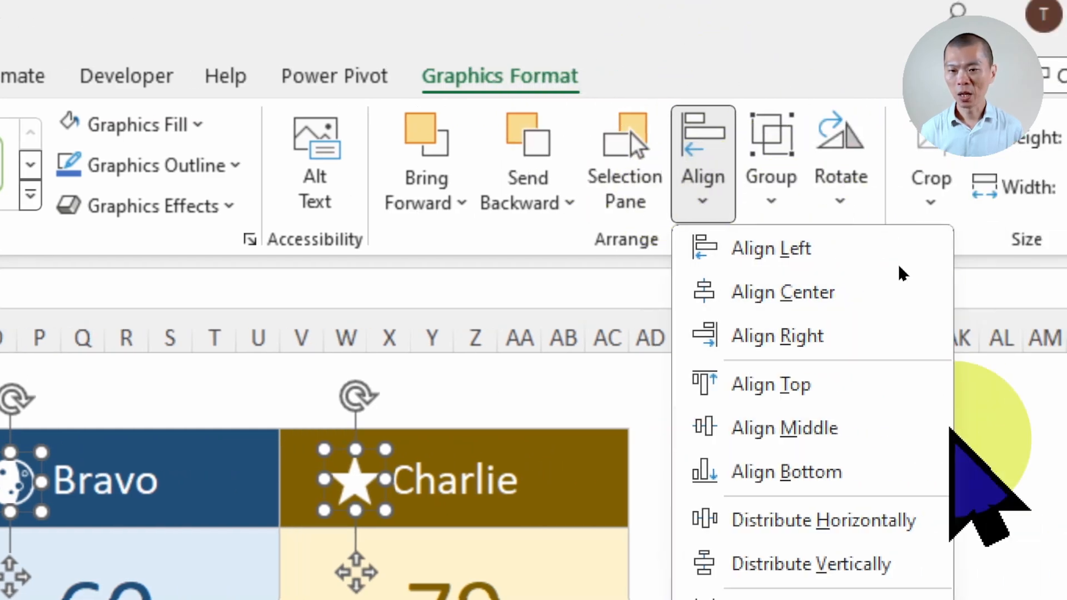
{"action": "left_click", "coordinate": [847, 387]}
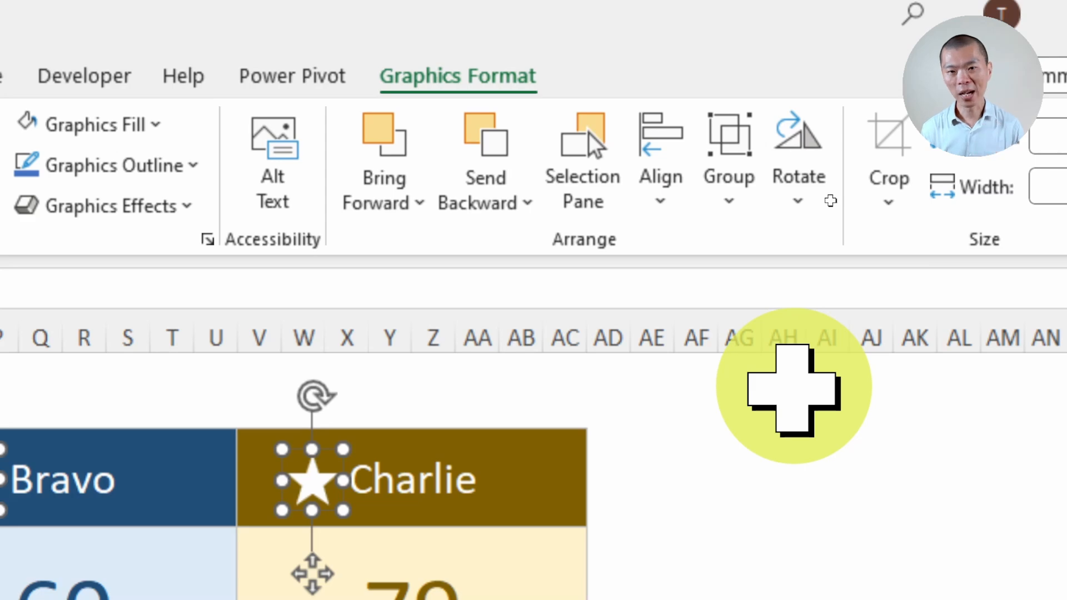
- Distribute the three selected header icons horizontally and deselect them
{"action": "left_click", "coordinate": [667, 200]}
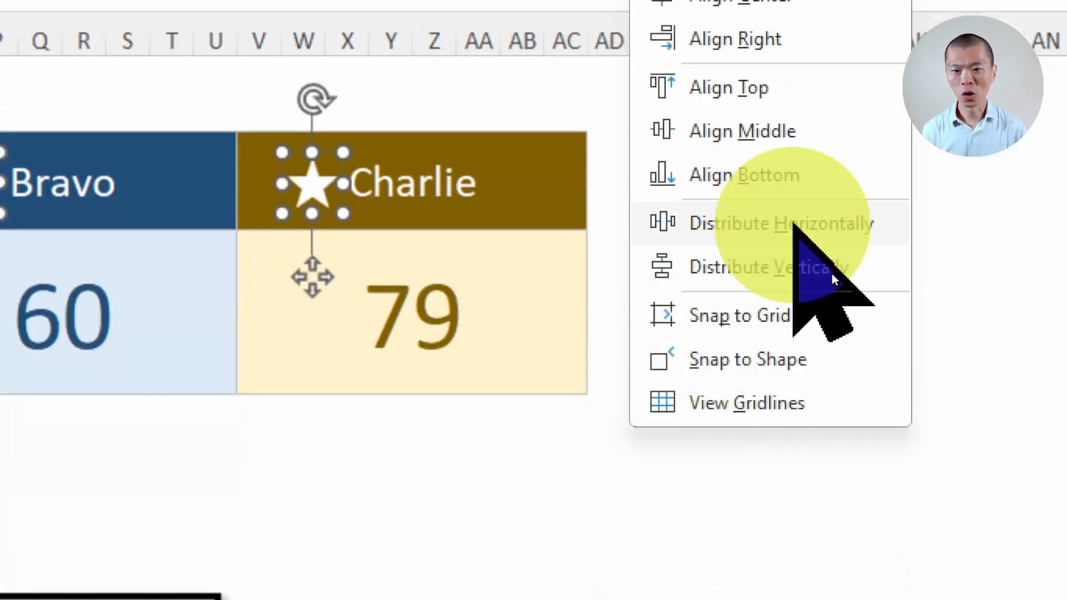
{"action": "left_click", "coordinate": [794, 226]}
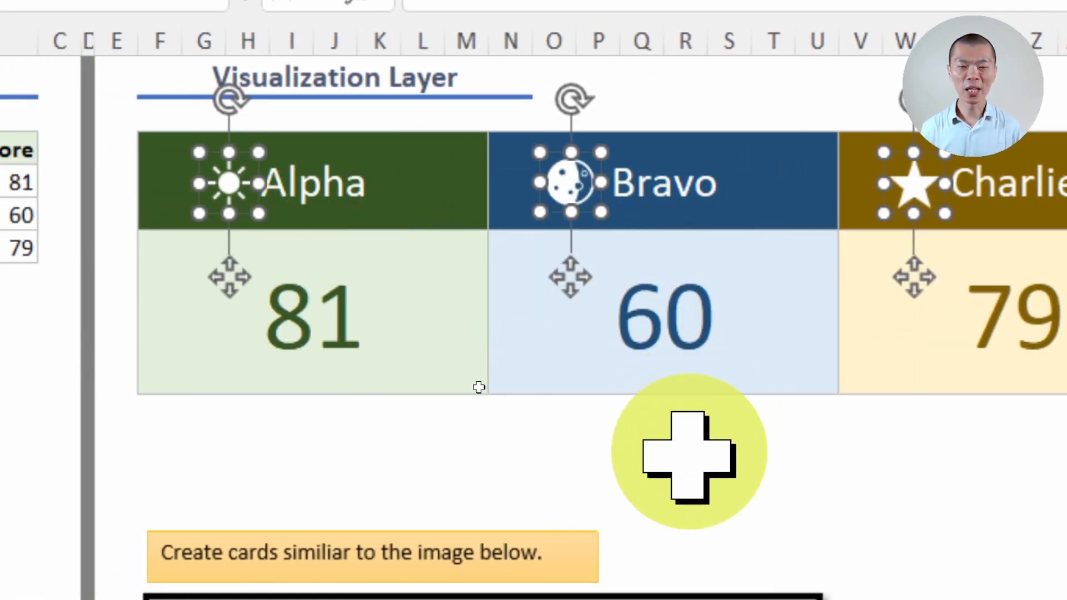
{"action": "left_click", "coordinate": [690, 455]}
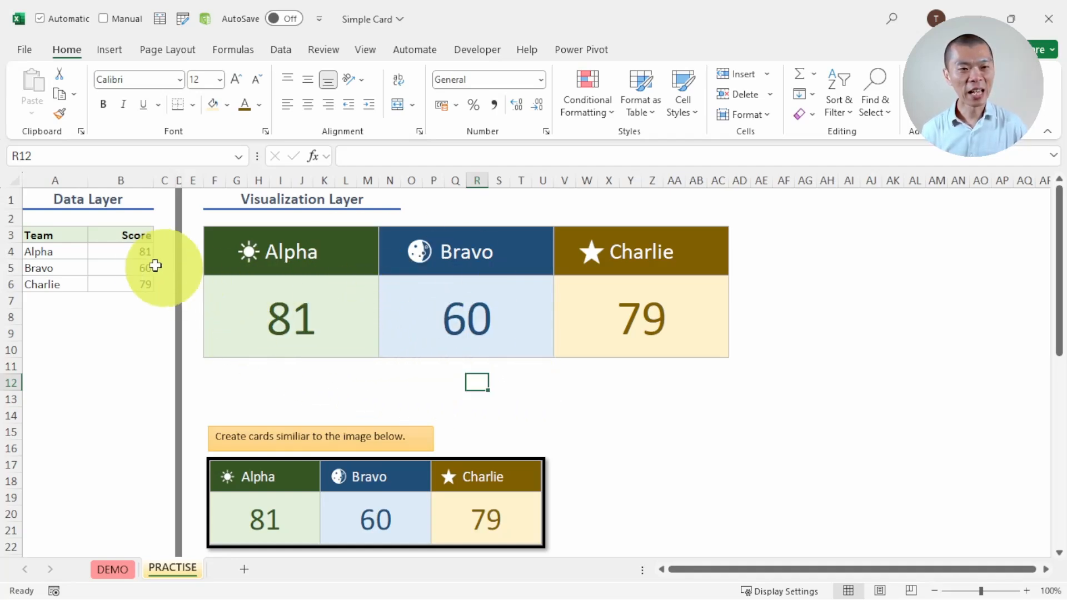
- Change the data table scores to 44 for Alpha, 55 for Bravo and 88 for Charlie to test the linked cards
{"action": "left_click", "coordinate": [126, 250]}
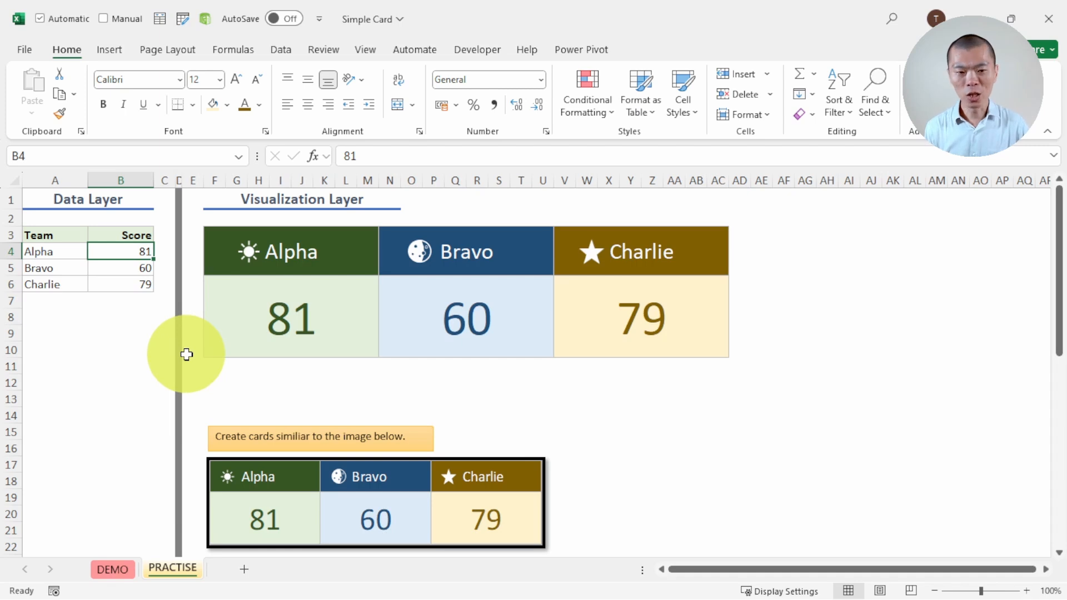
{"action": "type", "text": "44"}
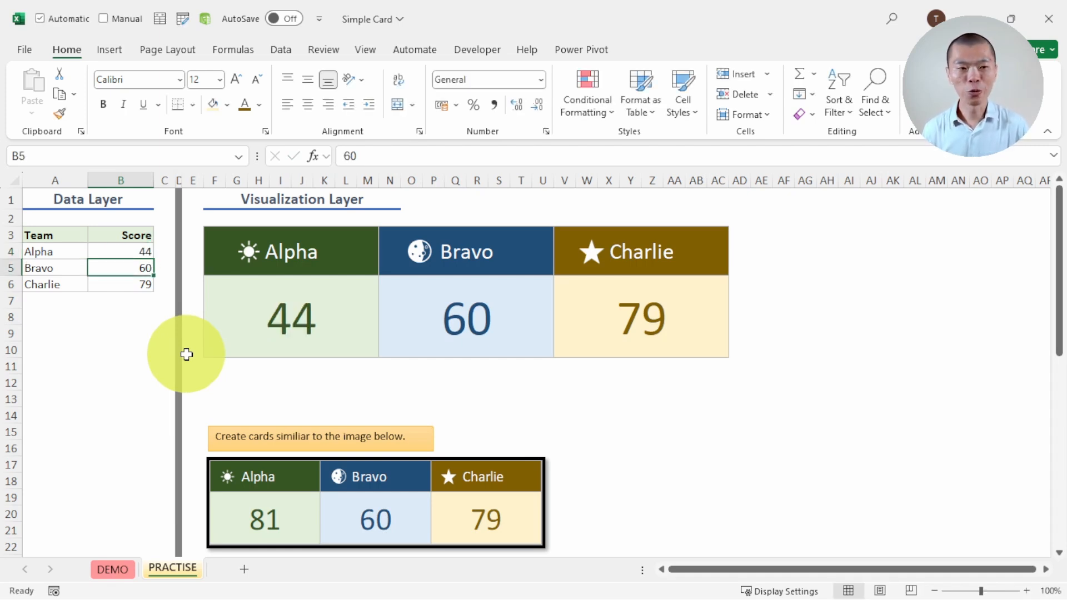
{"action": "type", "text": "55"}
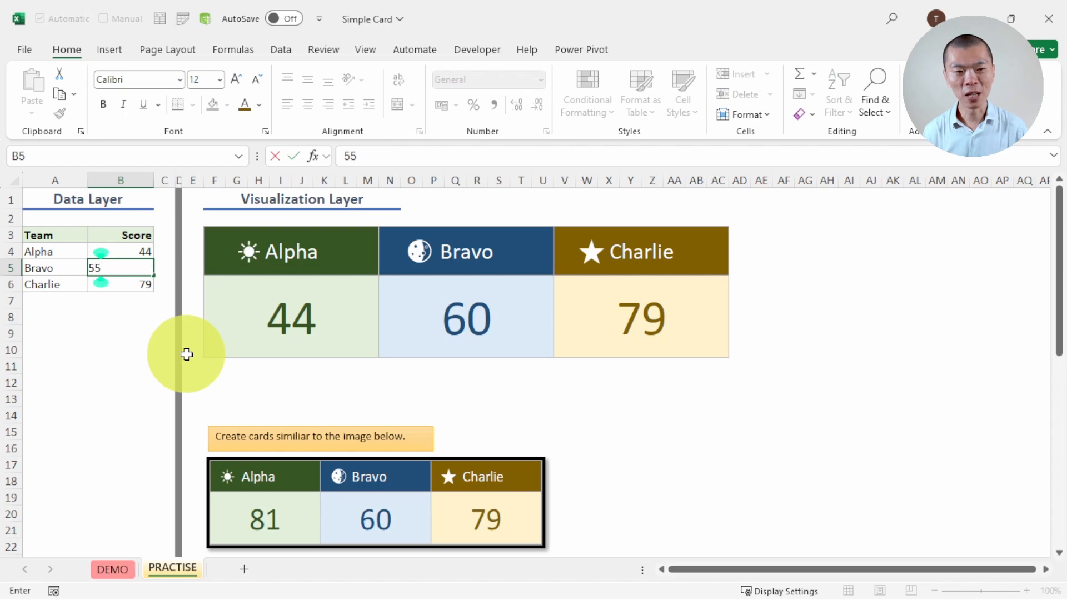
{"action": "key", "text": "Return"}
{"action": "type", "text": "88"}
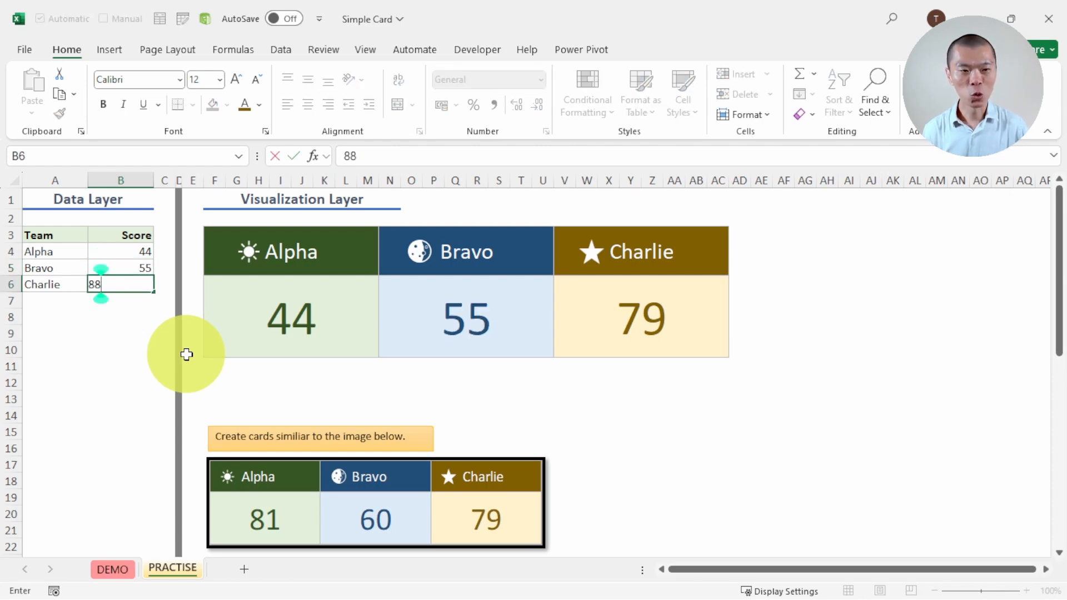
{"action": "key", "text": "Return"}
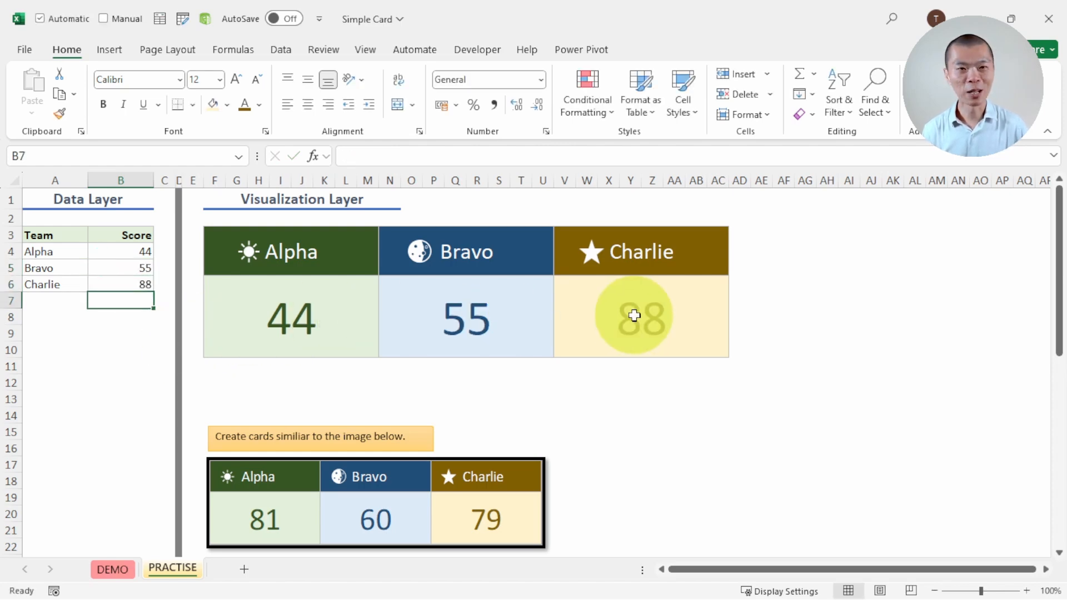